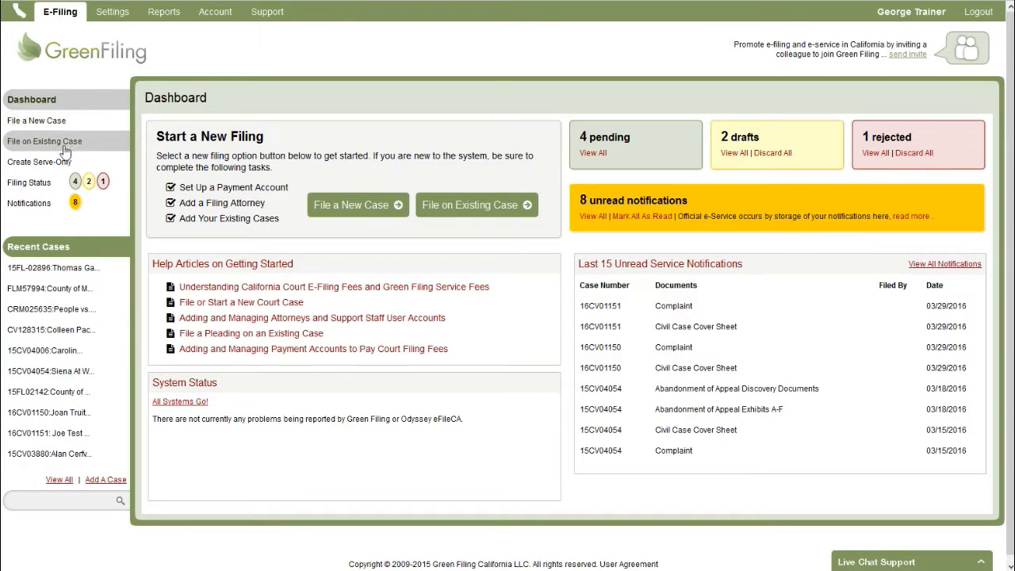
Open the filing status list and switch its filter through All, Pending and Rejected filings.
left_click(28, 193)
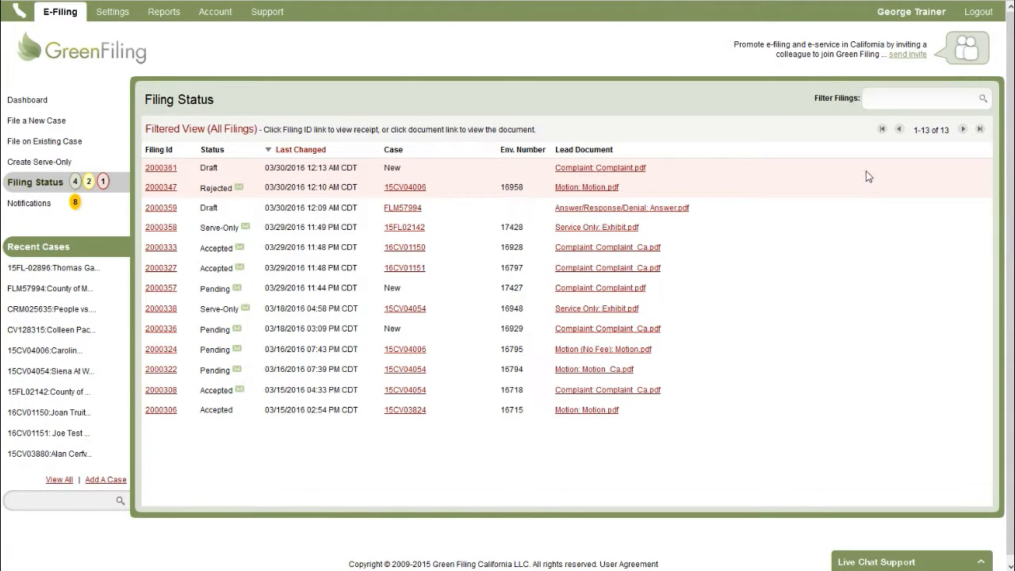
left_click(902, 104)
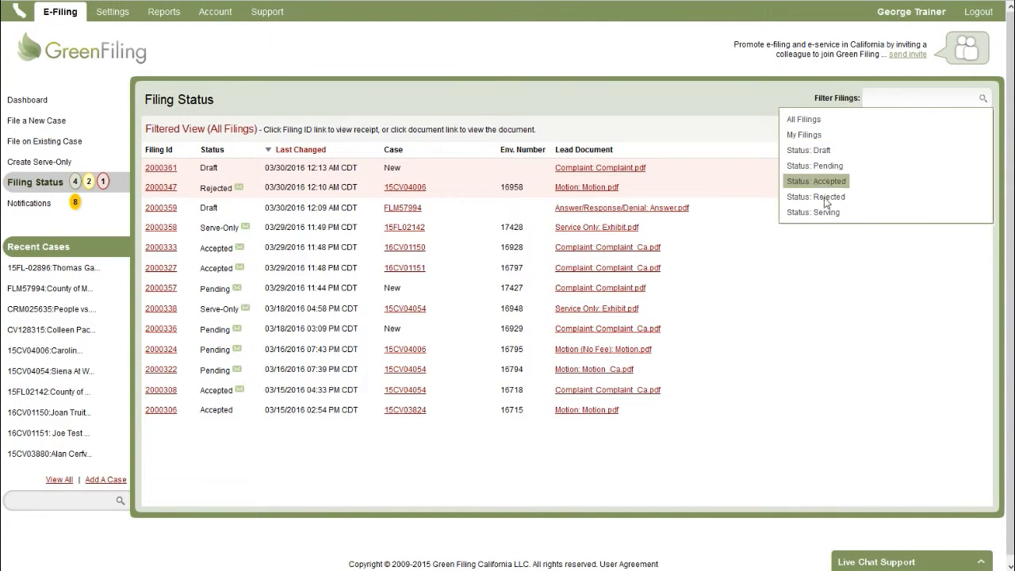
left_click(815, 120)
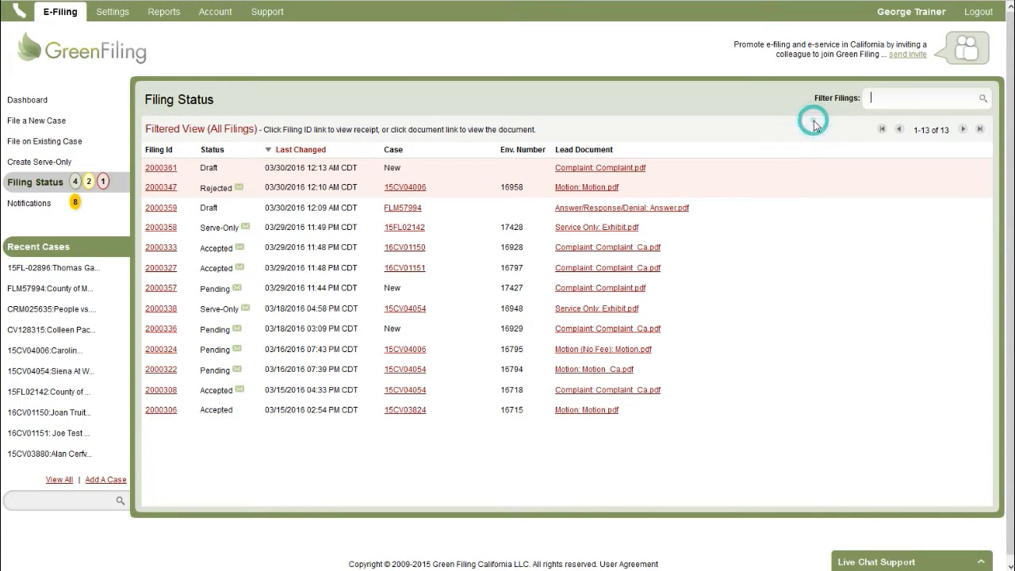
left_click(901, 97)
left_click(830, 168)
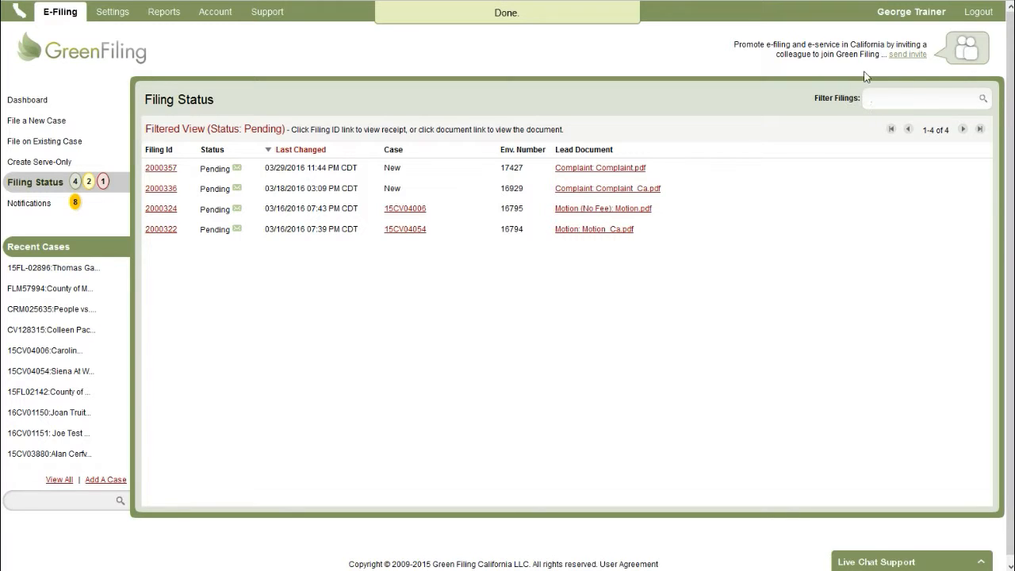
left_click(909, 109)
left_click(828, 198)
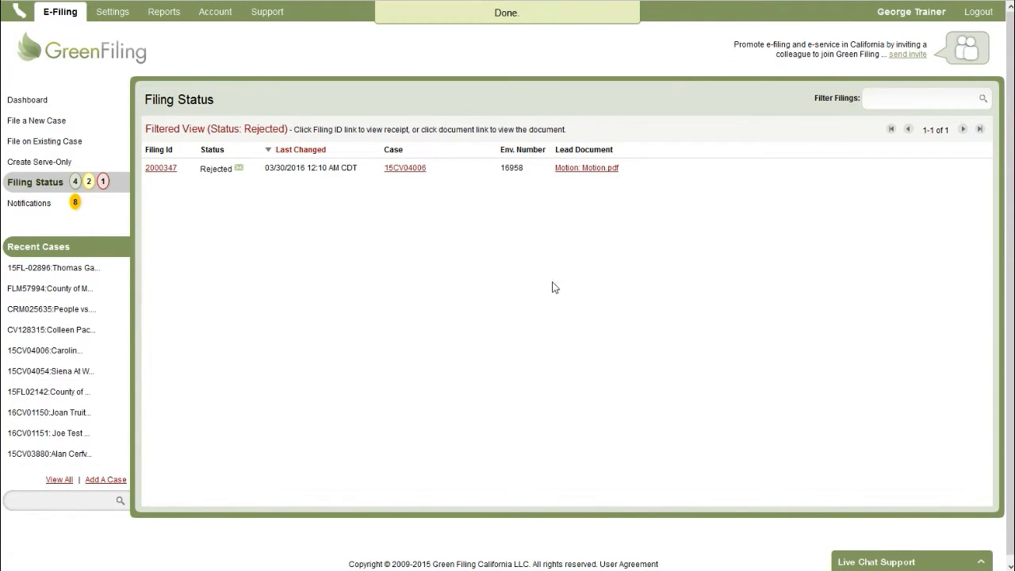
From the Dashboard, open the 4 pending filings via the pending View All link.
left_click(65, 103)
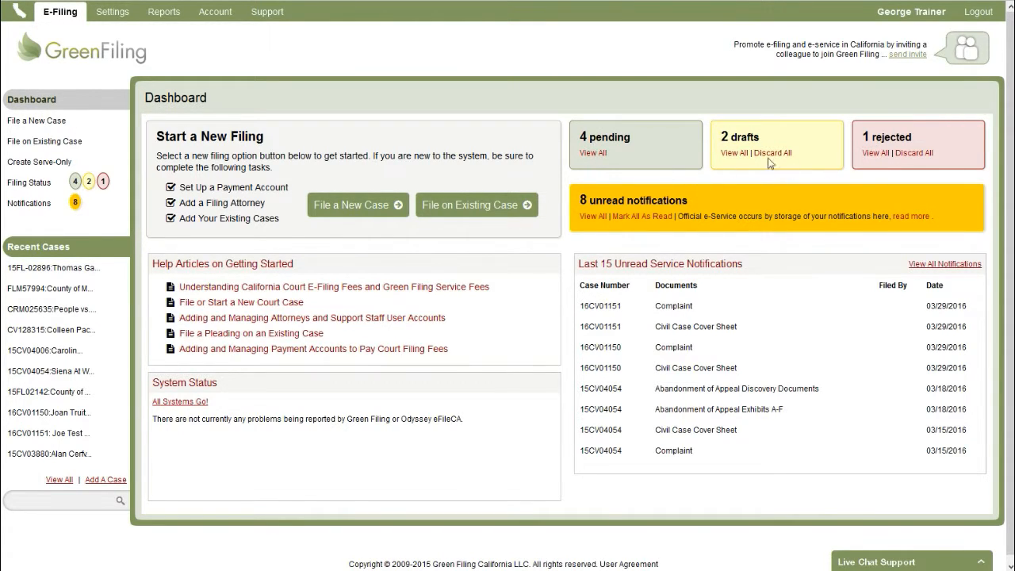
left_click(593, 152)
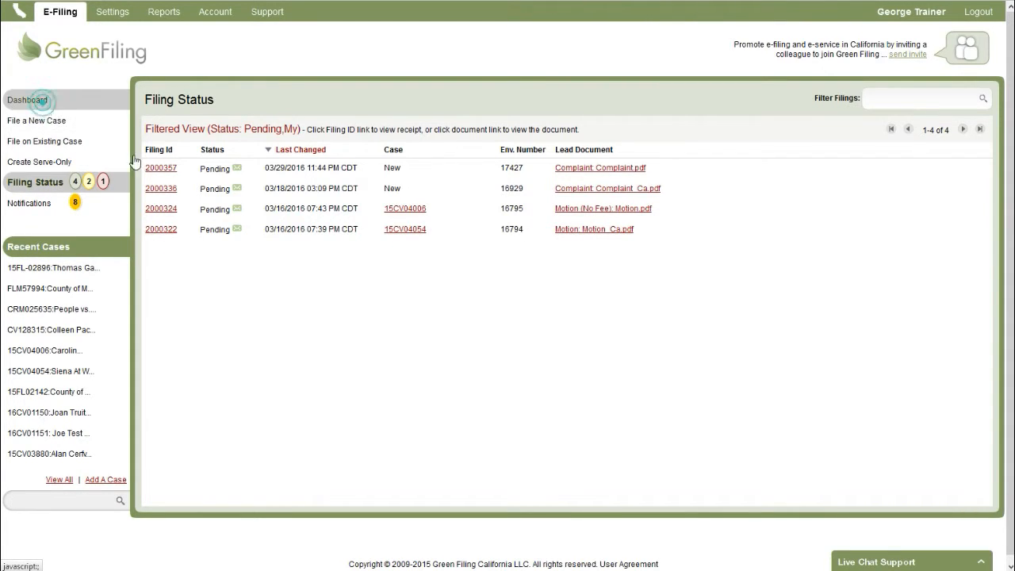
left_click(30, 100)
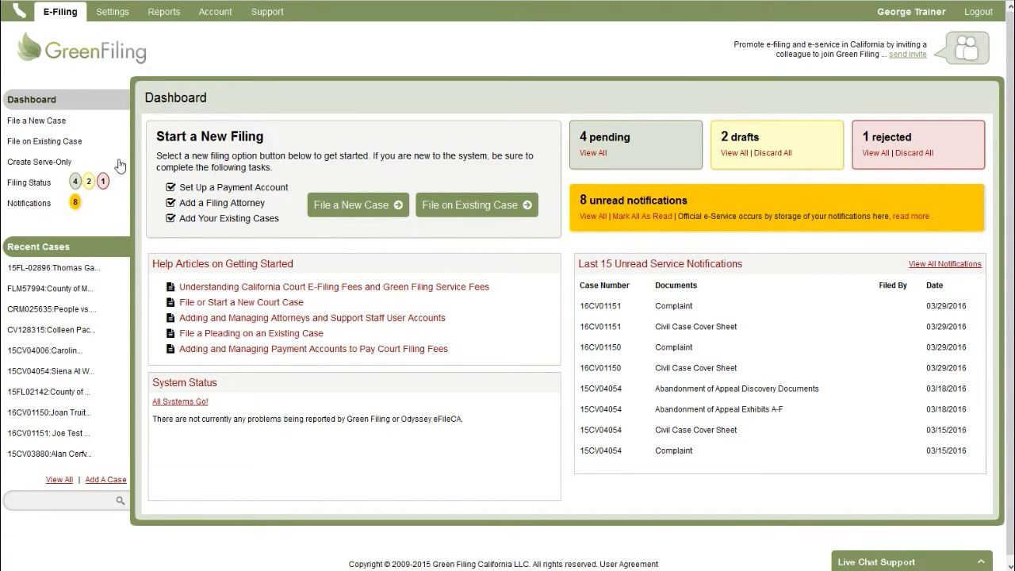
left_click(75, 184)
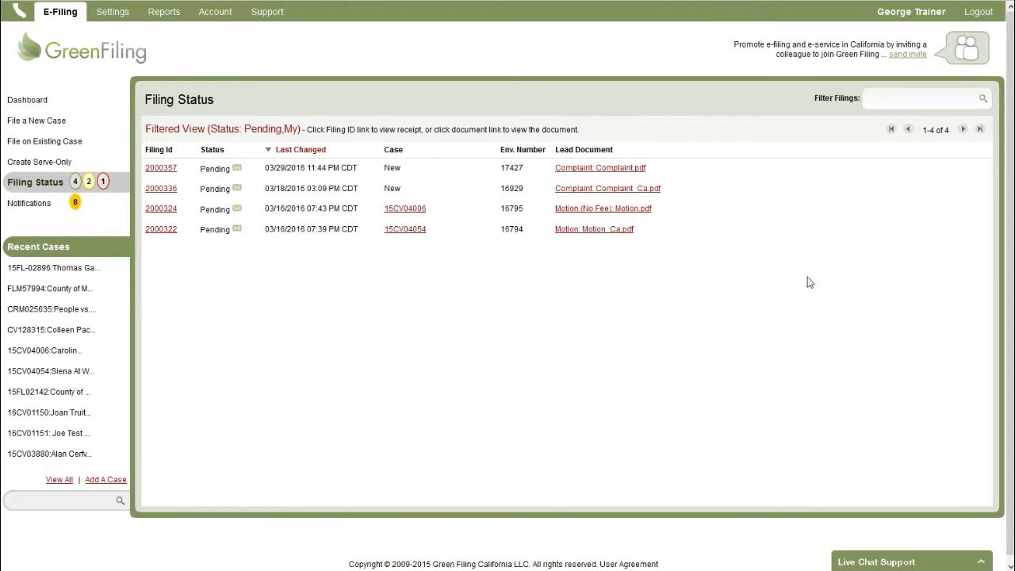
Filter the filing list to case 16CV01150 using the '15' suggestion.
left_click(892, 99)
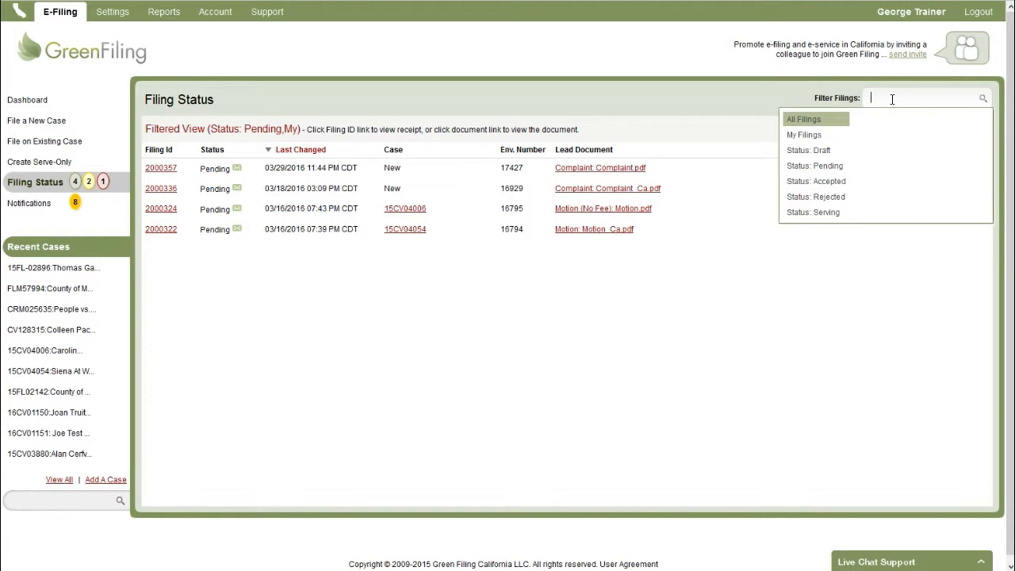
type("15")
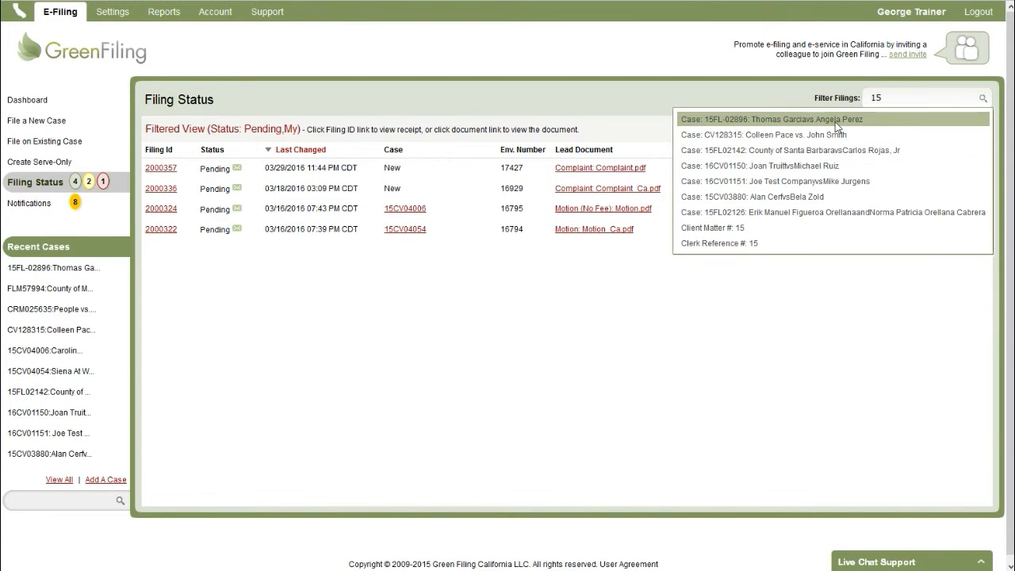
left_click(810, 171)
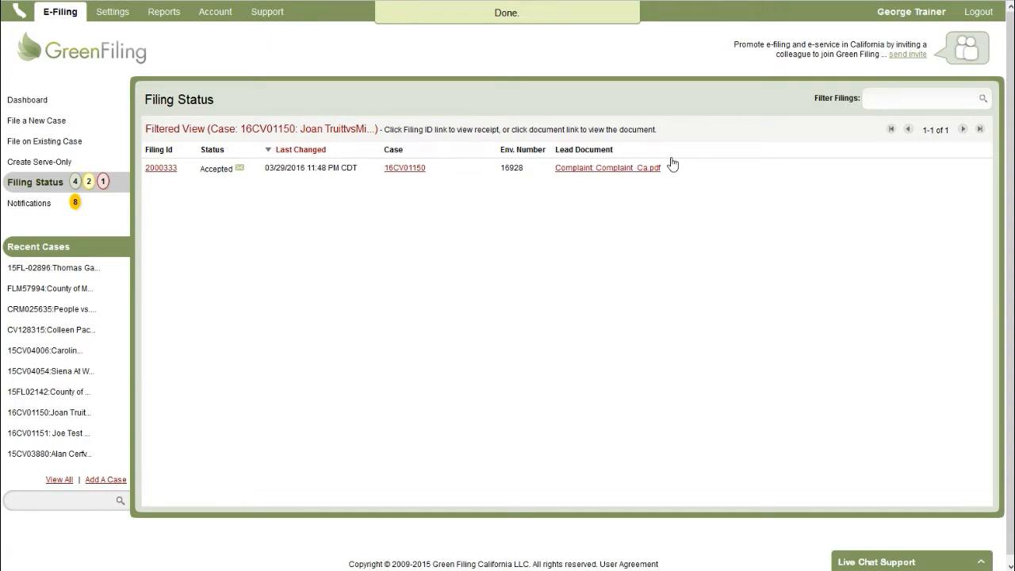
Search 'pot' to filter by the attorney's bar number, then switch back to All Filings.
type("15")
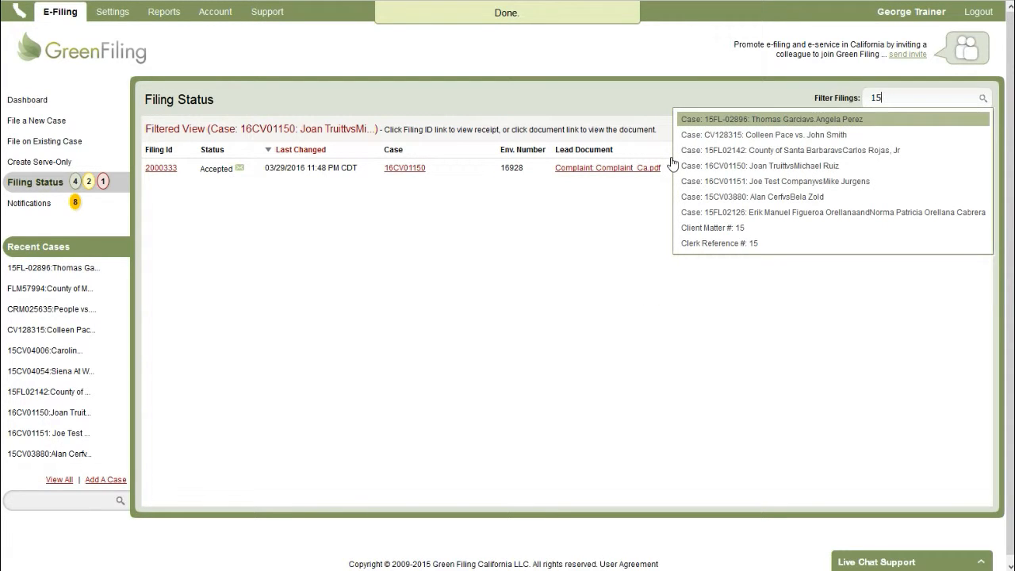
key("BackSpace")
key("BackSpace")
type("ru")
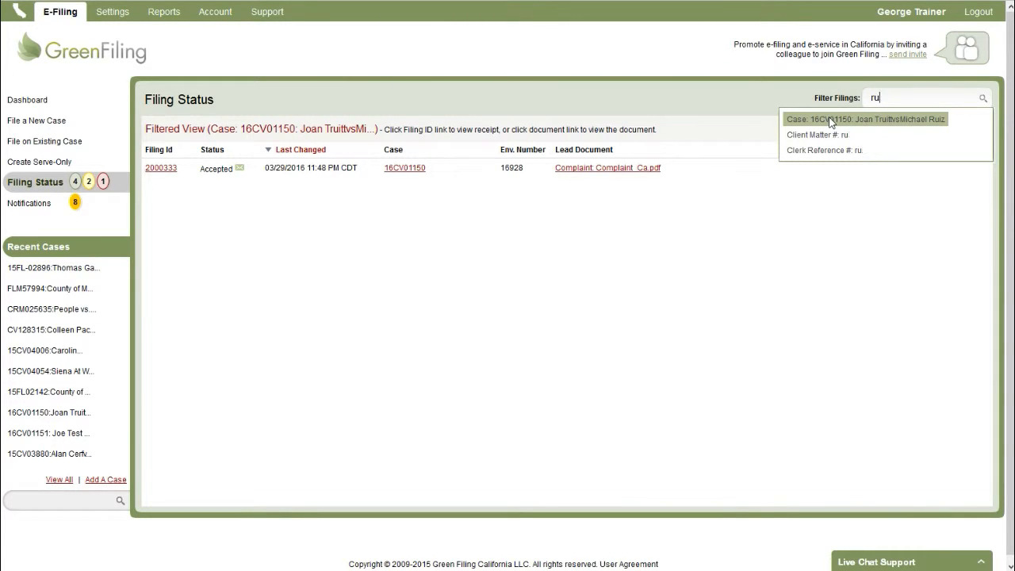
key("BackSpace")
key("BackSpace")
type("pott")
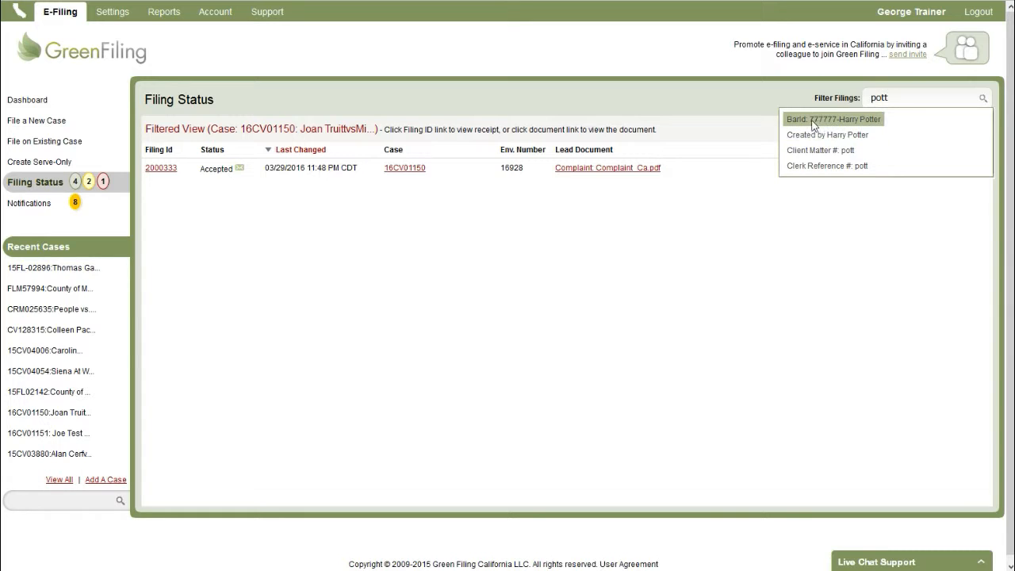
left_click(869, 123)
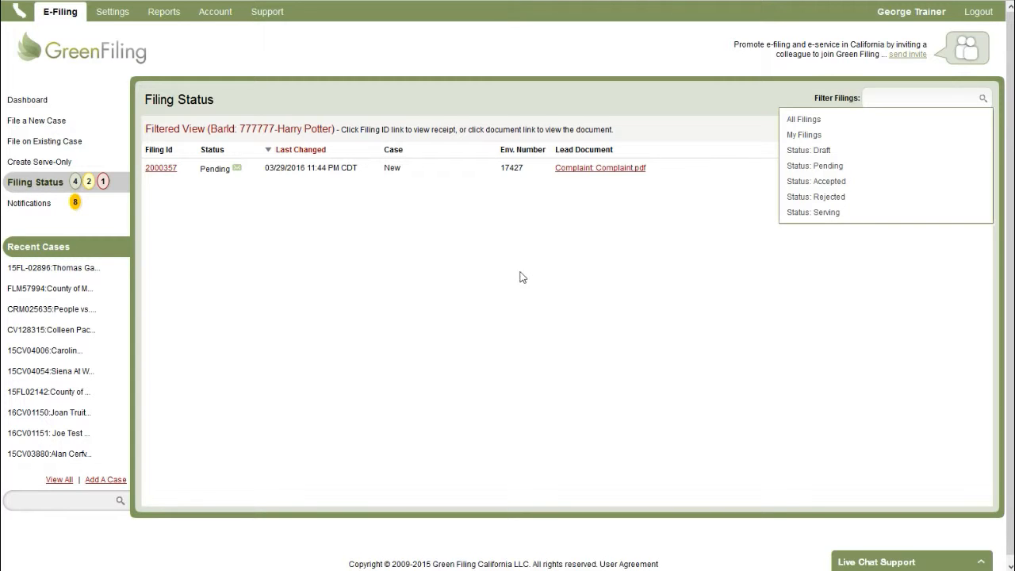
left_click(626, 275)
left_click(897, 100)
left_click(816, 120)
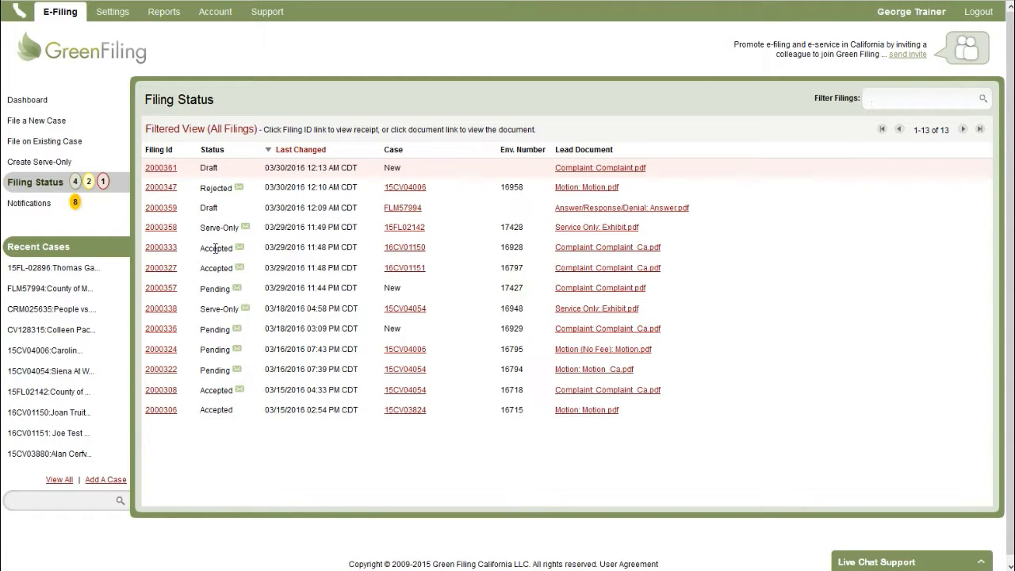
mouse_move(215, 248)
mouse_move(241, 193)
mouse_move(412, 193)
double_click(390, 168)
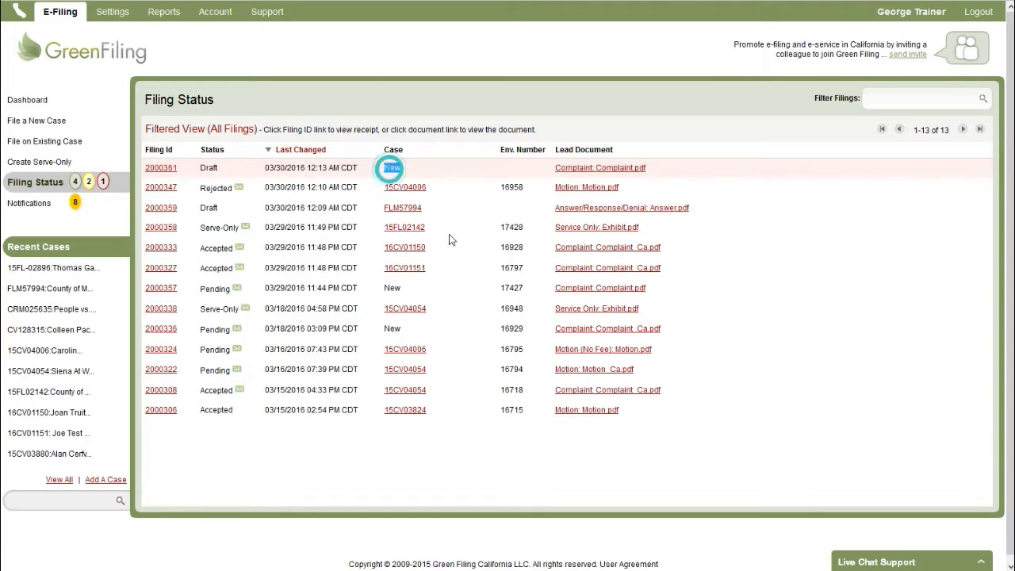
left_click(519, 186)
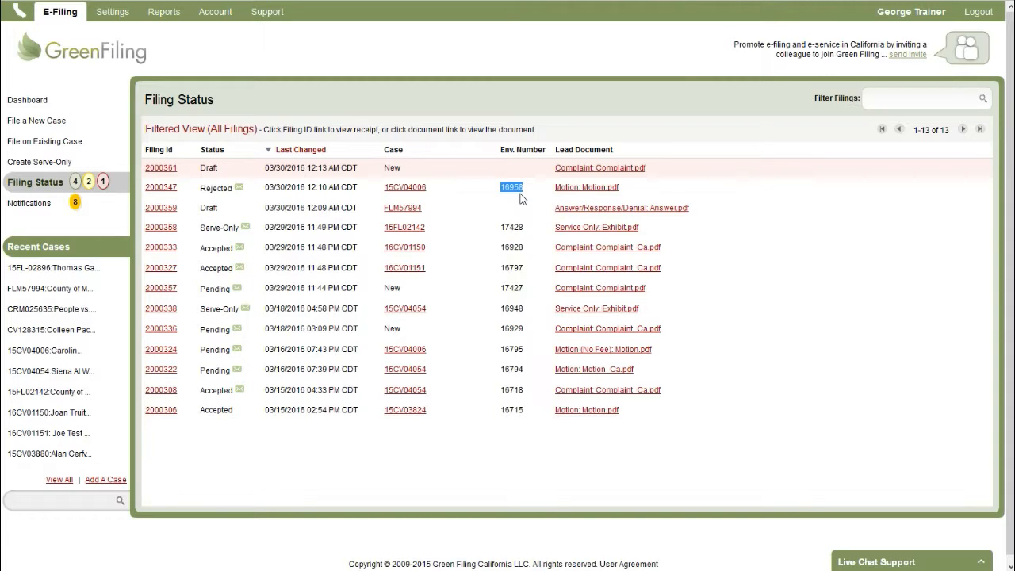
left_click(510, 192)
double_click(507, 190)
left_click(508, 190)
left_click(512, 191)
Return to the Dashboard and open View All on the 8 unread notifications.
left_click(77, 101)
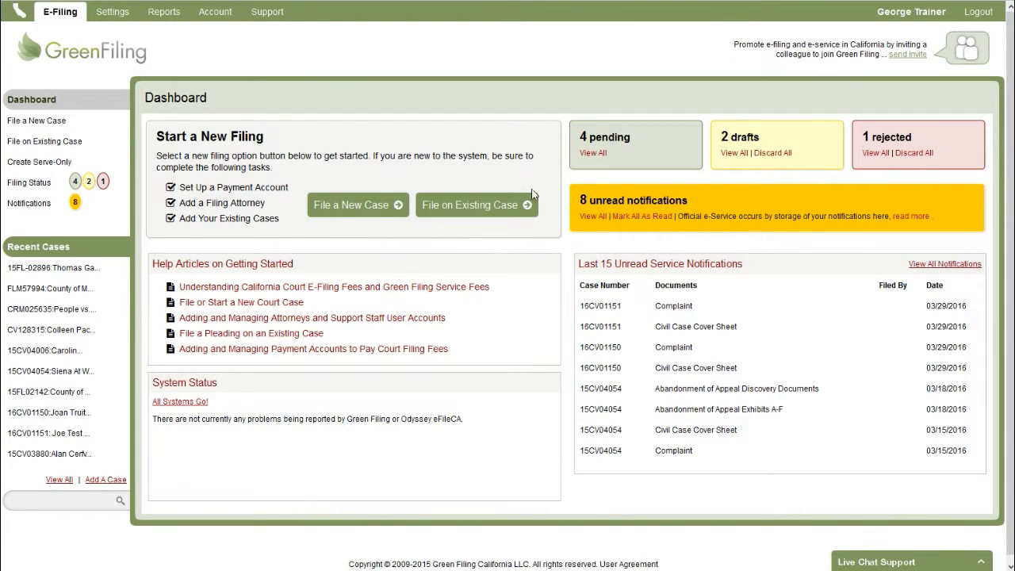
left_click_drag(578, 200, 716, 198)
left_click(716, 198)
left_click(590, 219)
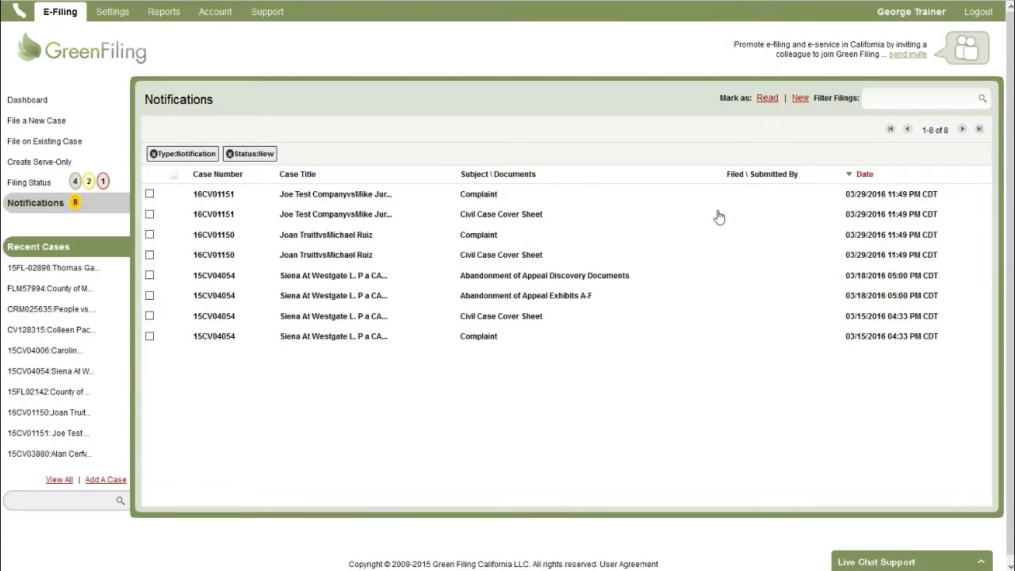
Set the message filter to All Messages.
left_click(902, 99)
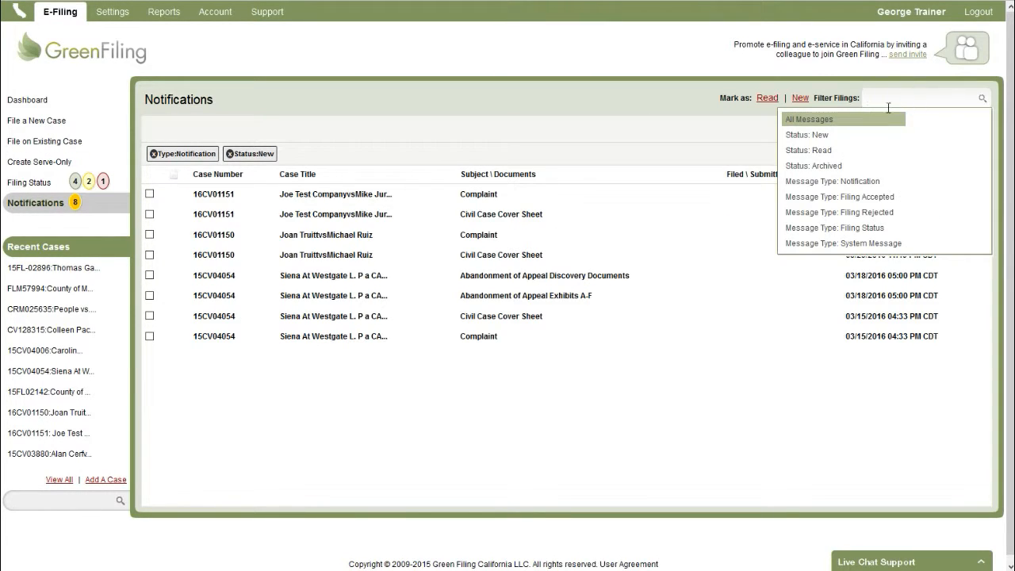
left_click(827, 119)
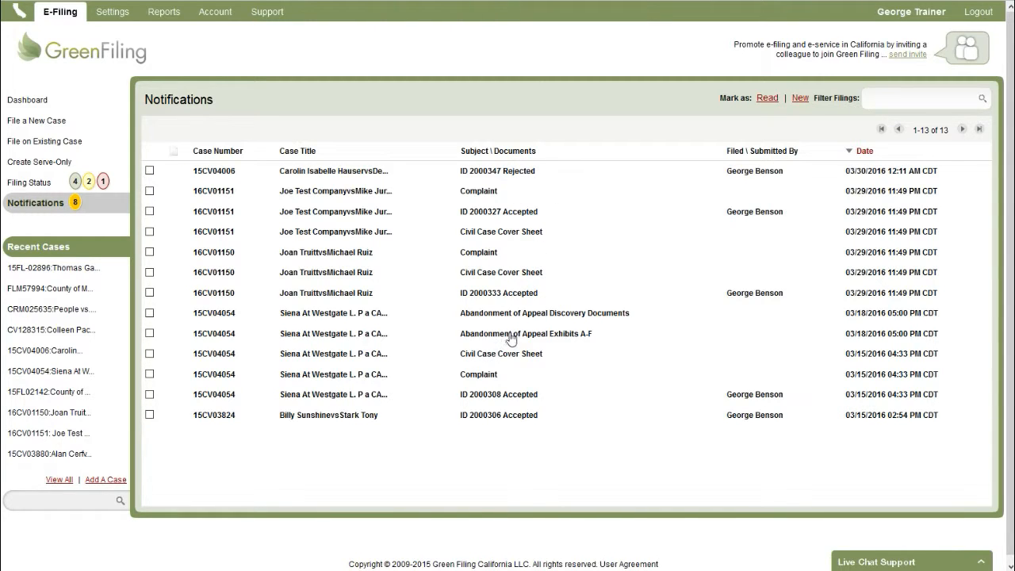
left_click(896, 102)
Filter to case 15FL-02896, remove that filter, and open the 16CV01151 Complaint notification.
left_click(887, 99)
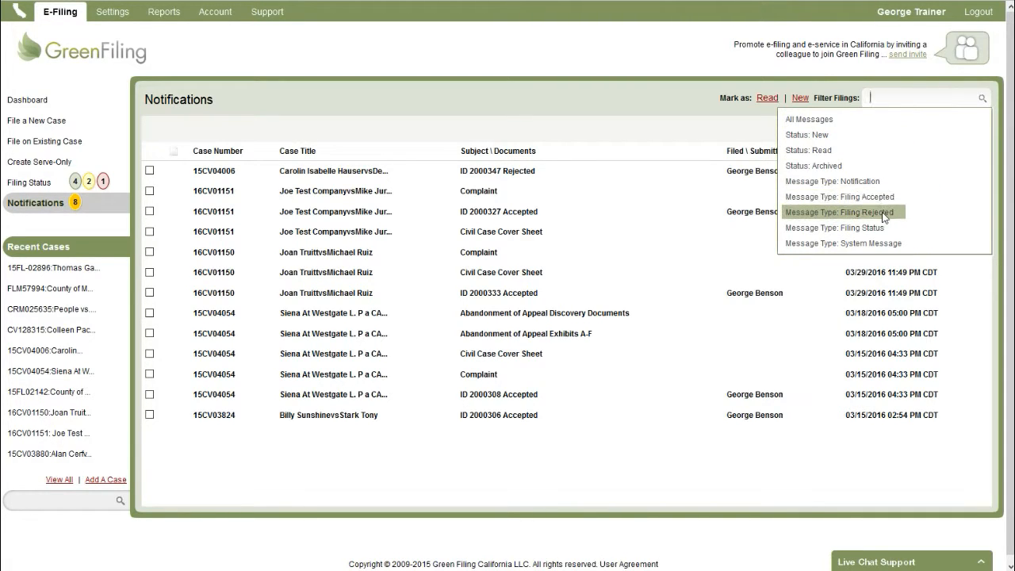
type("15")
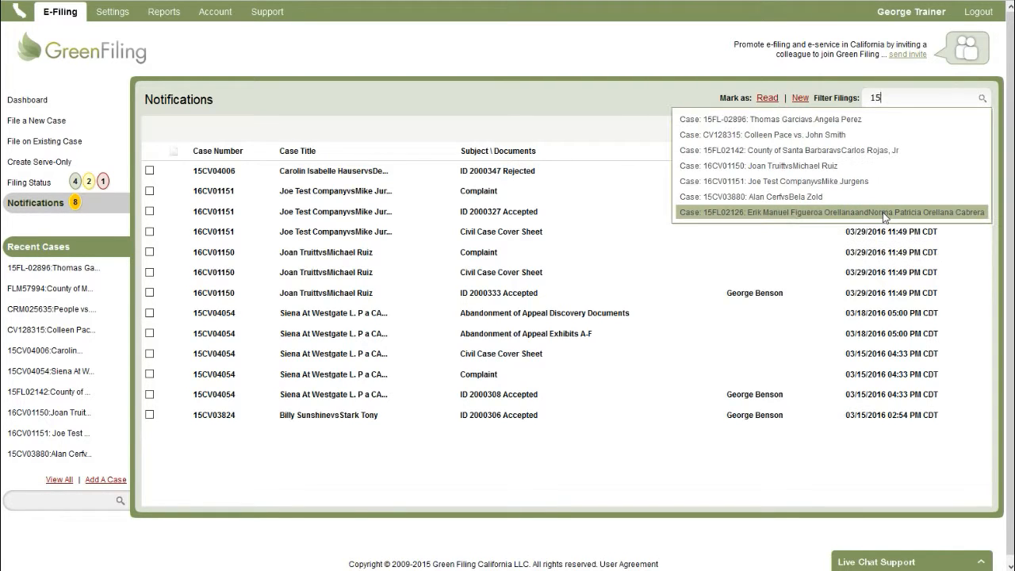
left_click(791, 119)
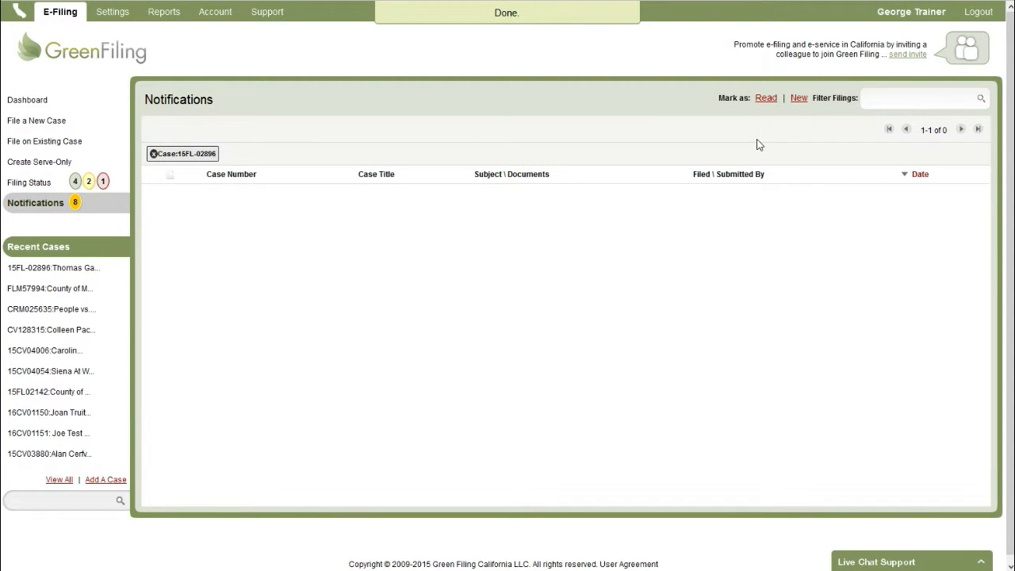
left_click(153, 155)
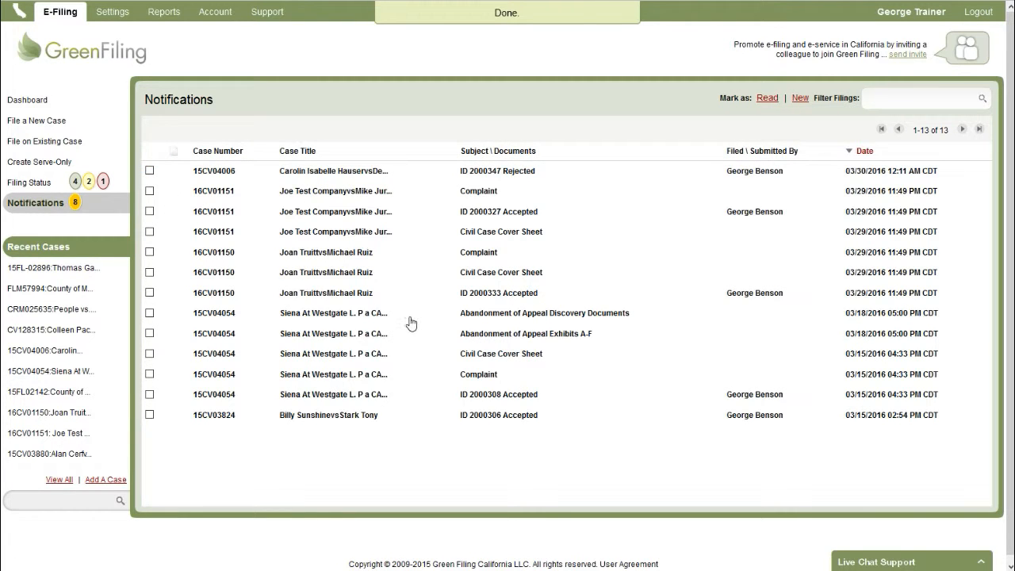
left_click(478, 194)
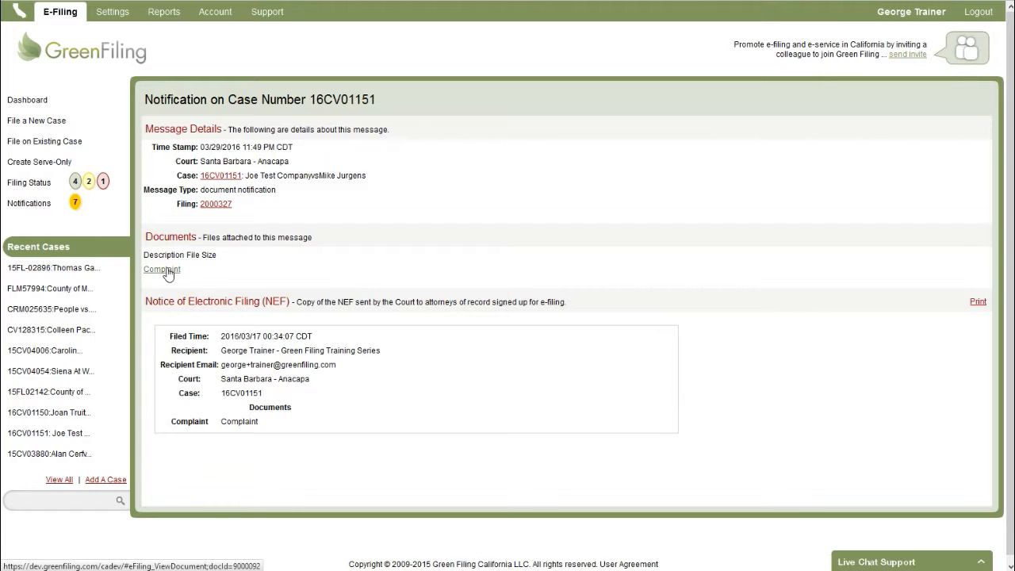
Review the Complaint's filing notice, then open accepted notice ID 2000327 from the list.
left_click_drag(224, 336, 322, 419)
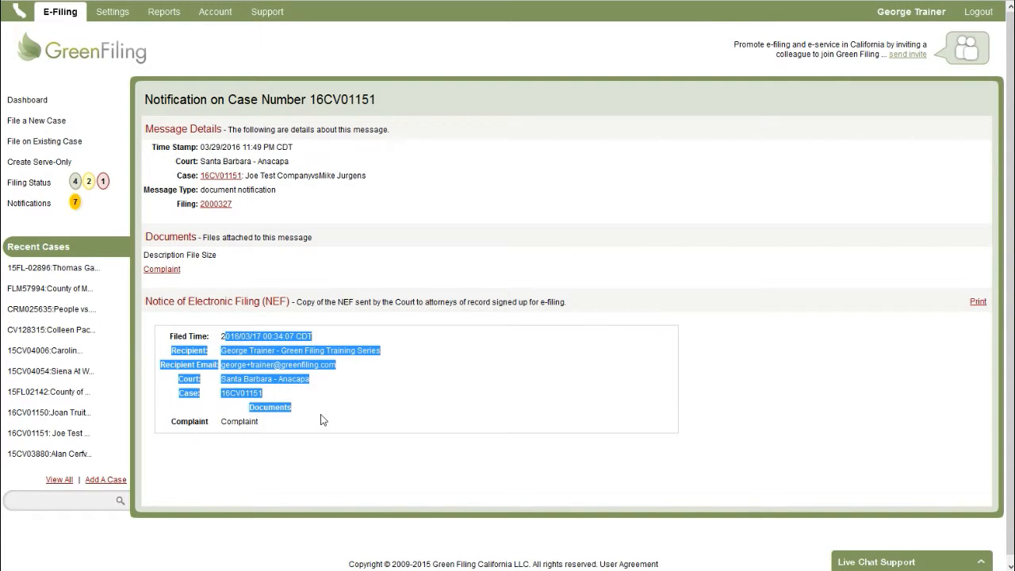
left_click(344, 412)
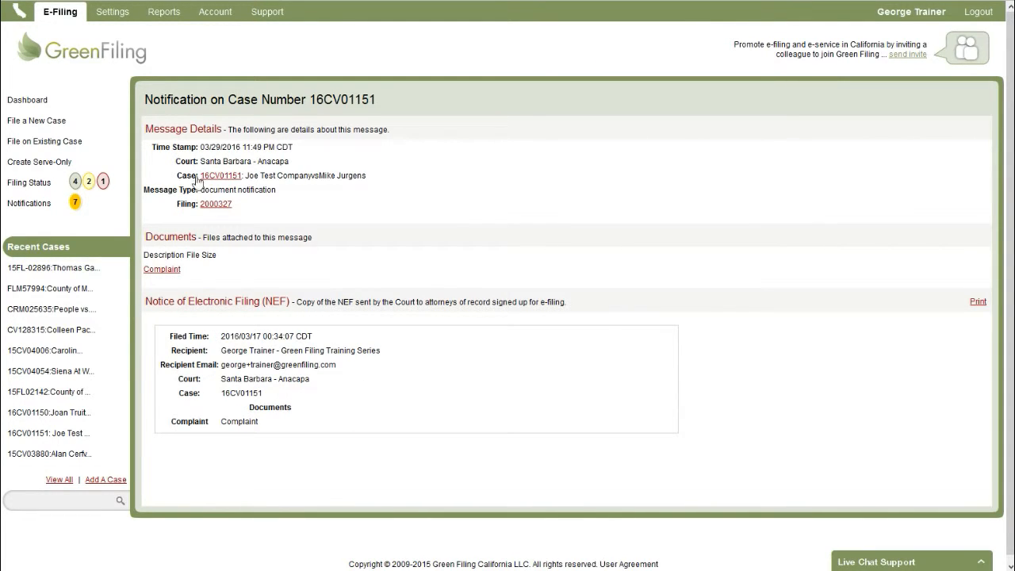
left_click(52, 203)
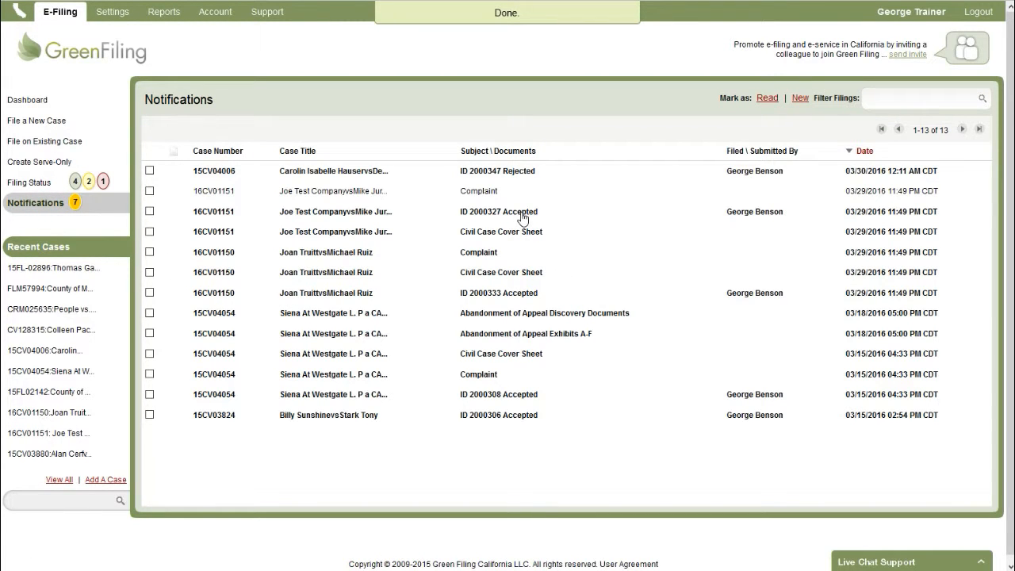
left_click(516, 215)
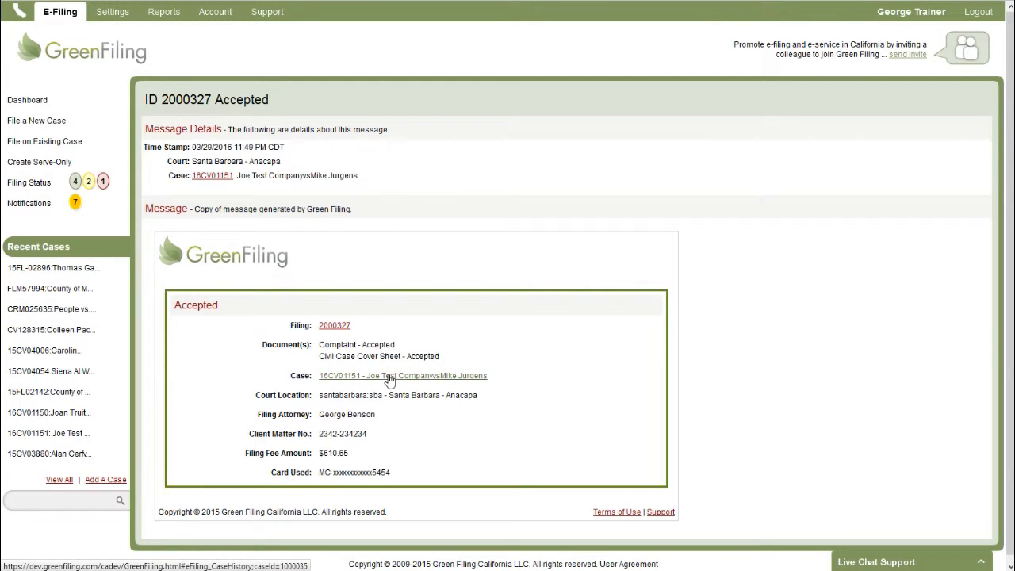
Go back to the Dashboard, now showing 7 unread notifications.
left_click(49, 107)
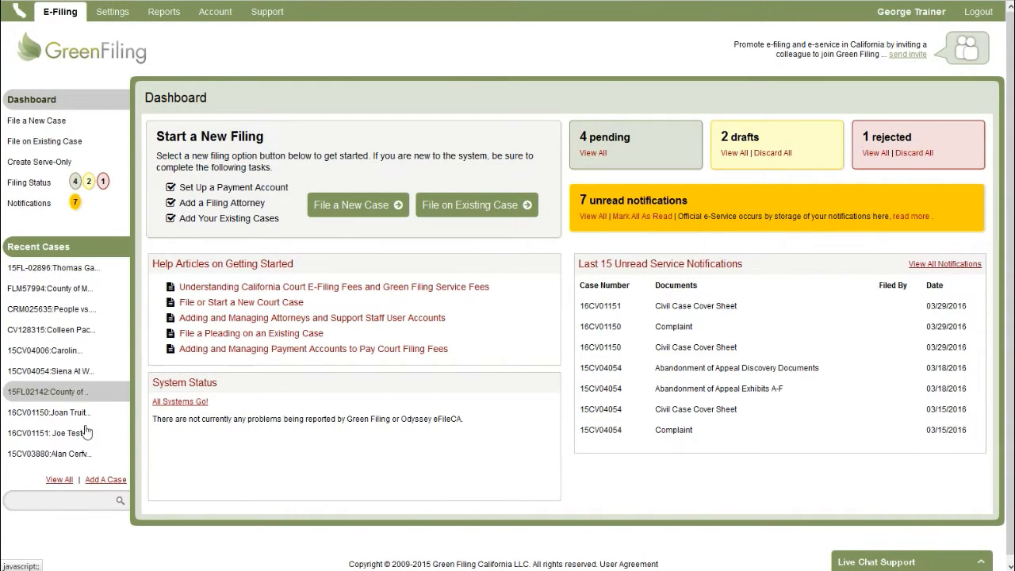
left_click(86, 270)
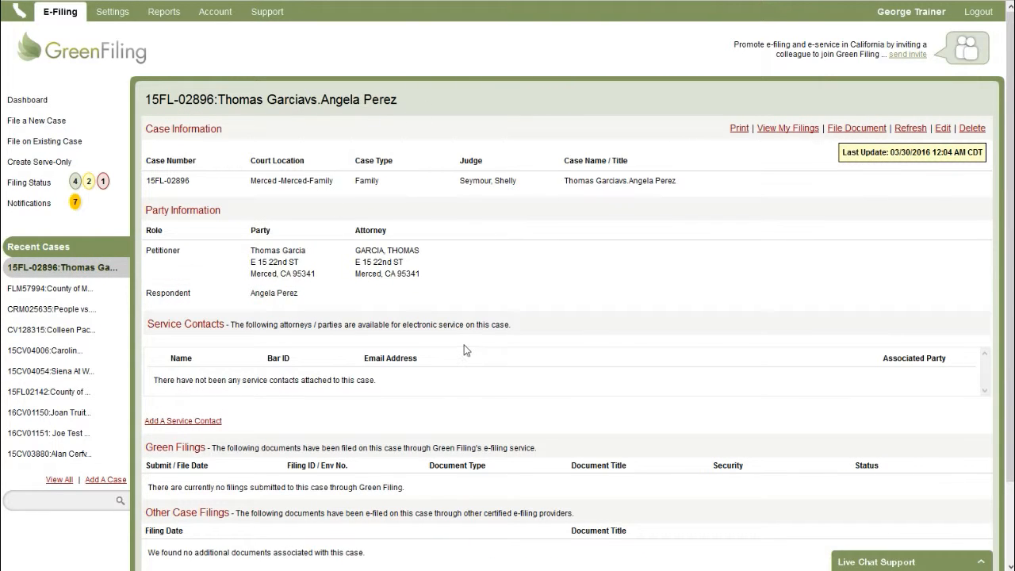
left_click_drag(150, 184, 696, 168)
left_click(228, 190)
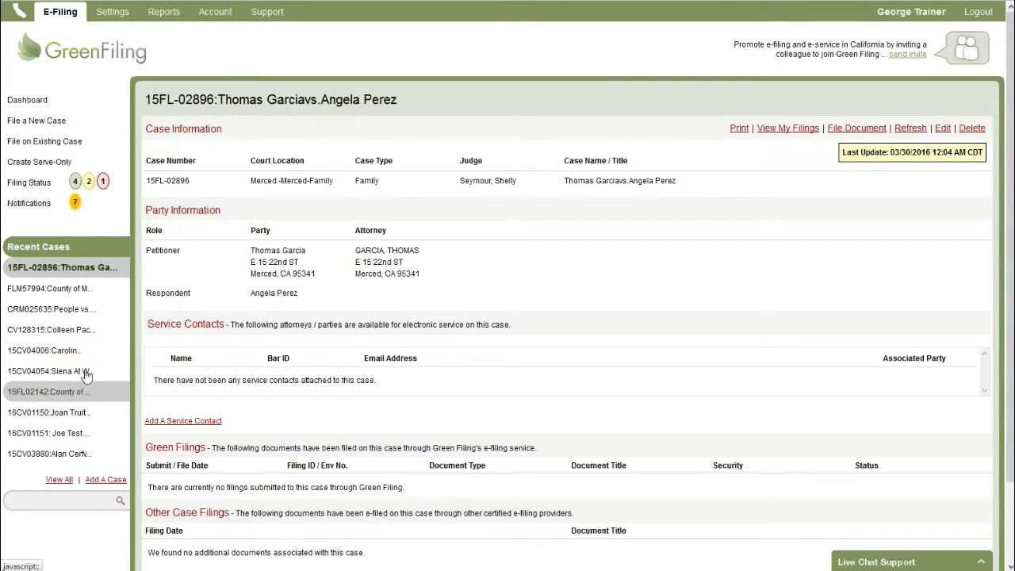
Open case 16CV01151 and scroll through its service contacts and accepted Complaint filing.
left_click(70, 436)
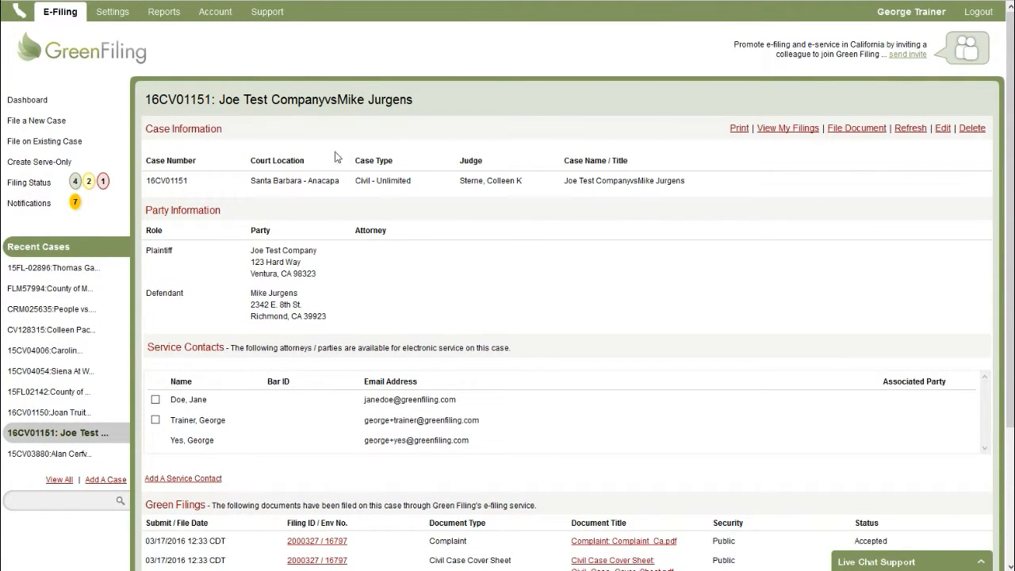
scroll(360, 349, "down", 1)
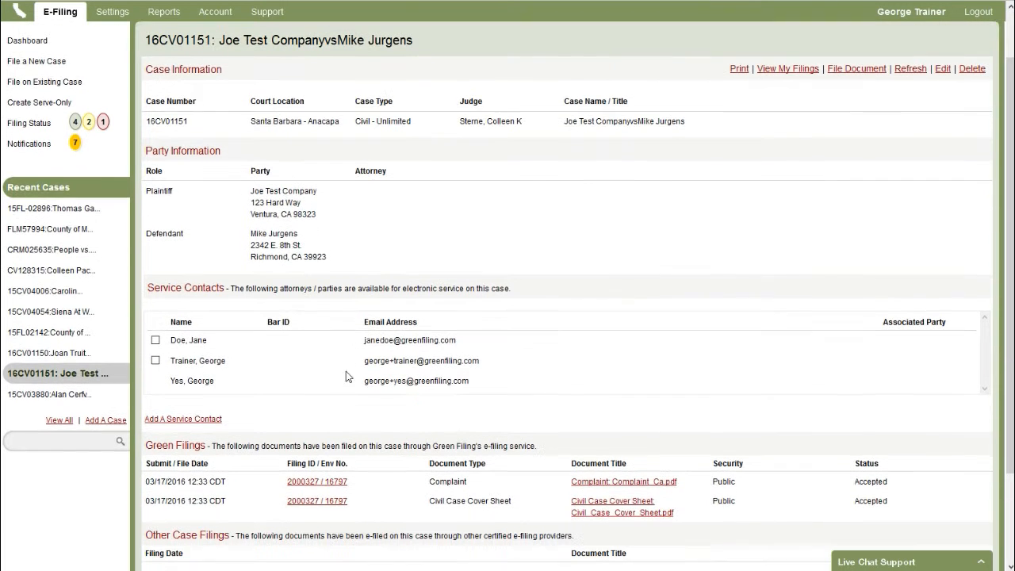
scroll(244, 397, "down", 2)
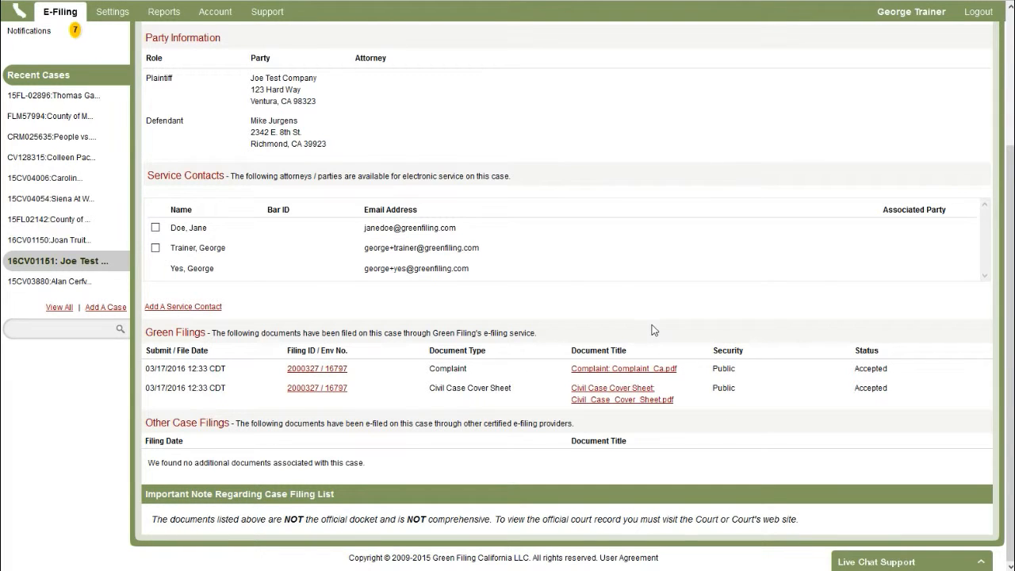
left_click_drag(147, 422, 300, 476)
left_click(303, 473)
left_click_drag(150, 464, 462, 464)
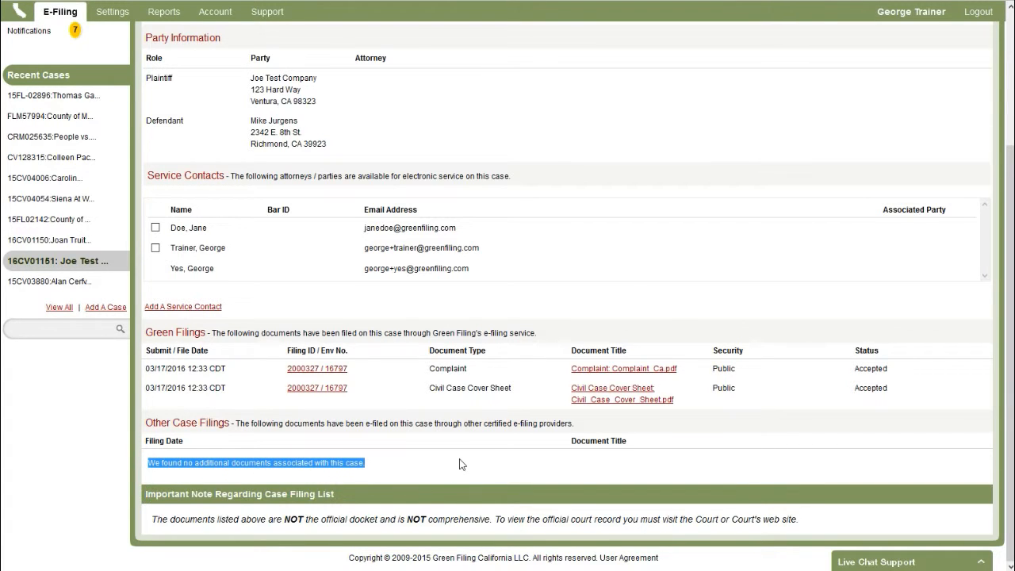
left_click(462, 465)
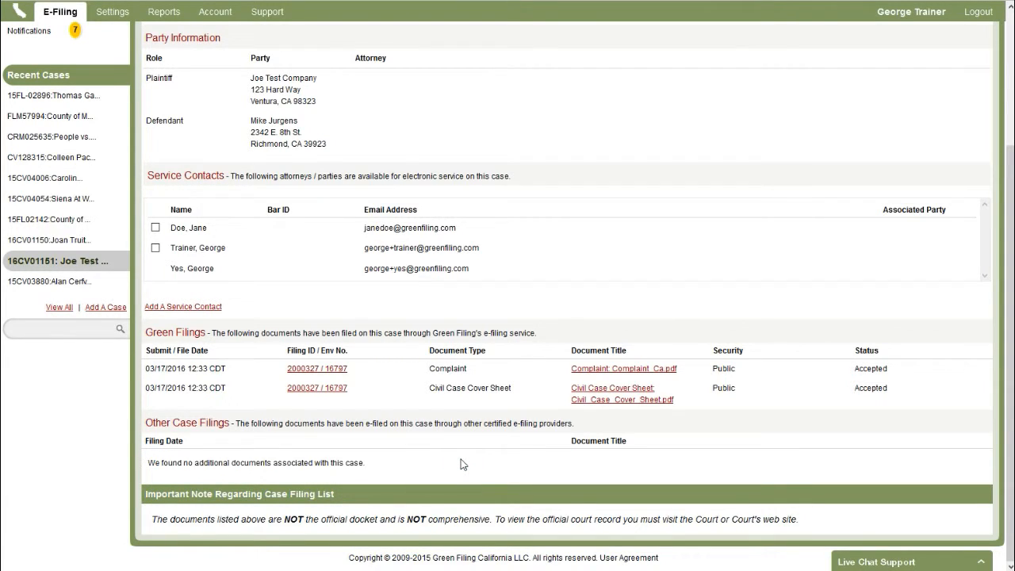
scroll(464, 465, "up", 1)
scroll(464, 465, "up", 3)
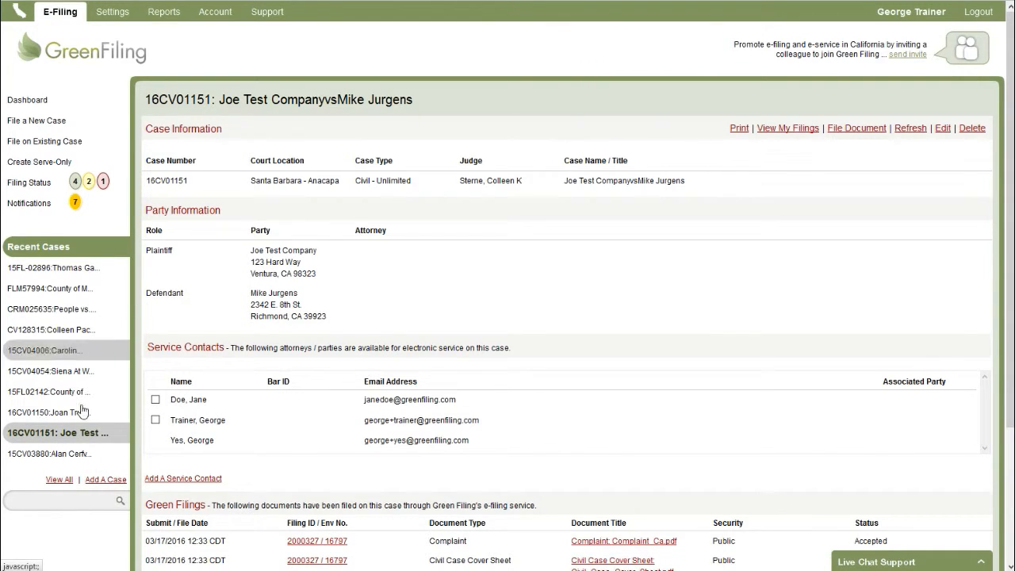
Add case 16CV00060 with Santa Barbara as the court location.
left_click(107, 479)
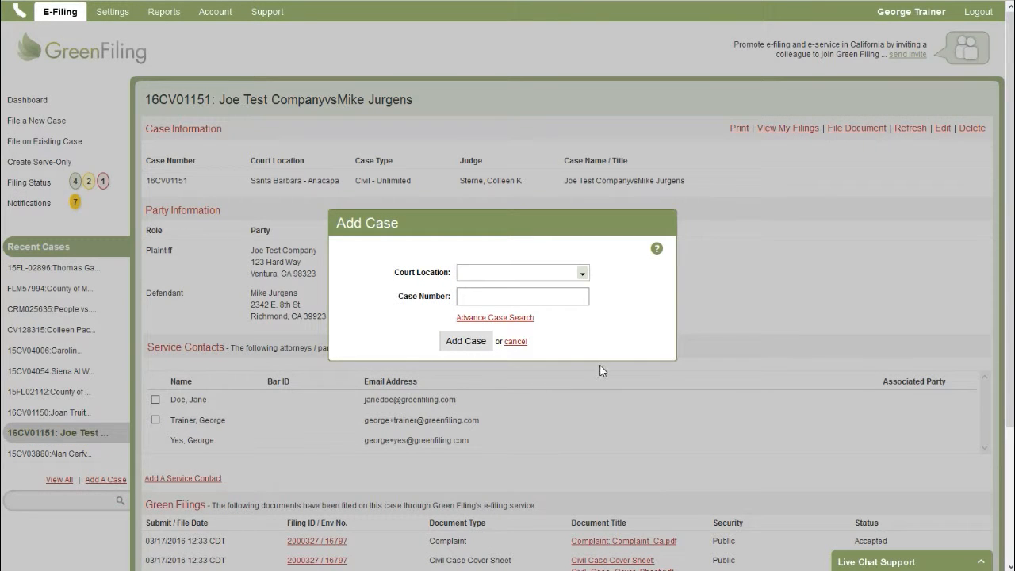
left_click(583, 273)
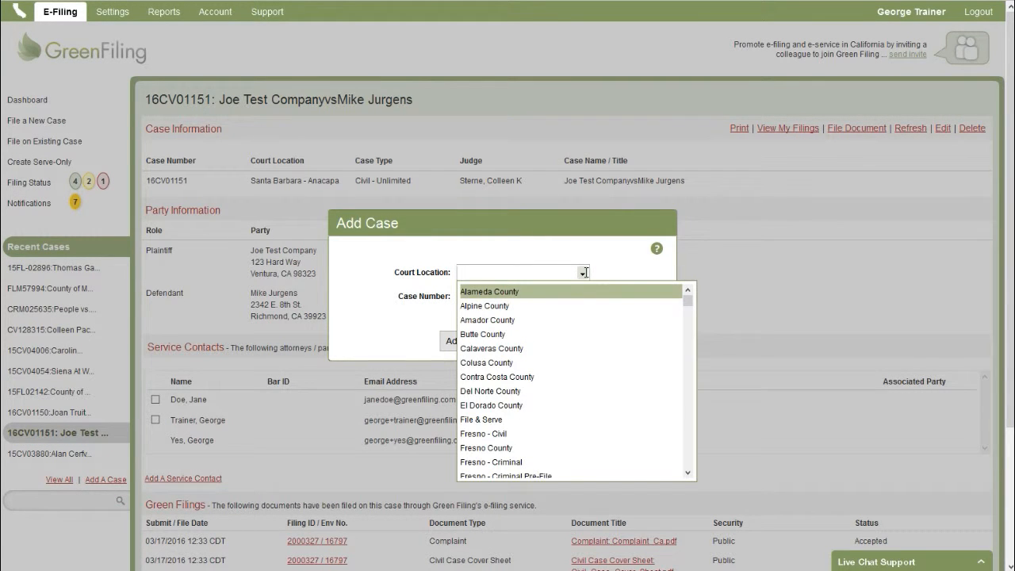
type("Sant")
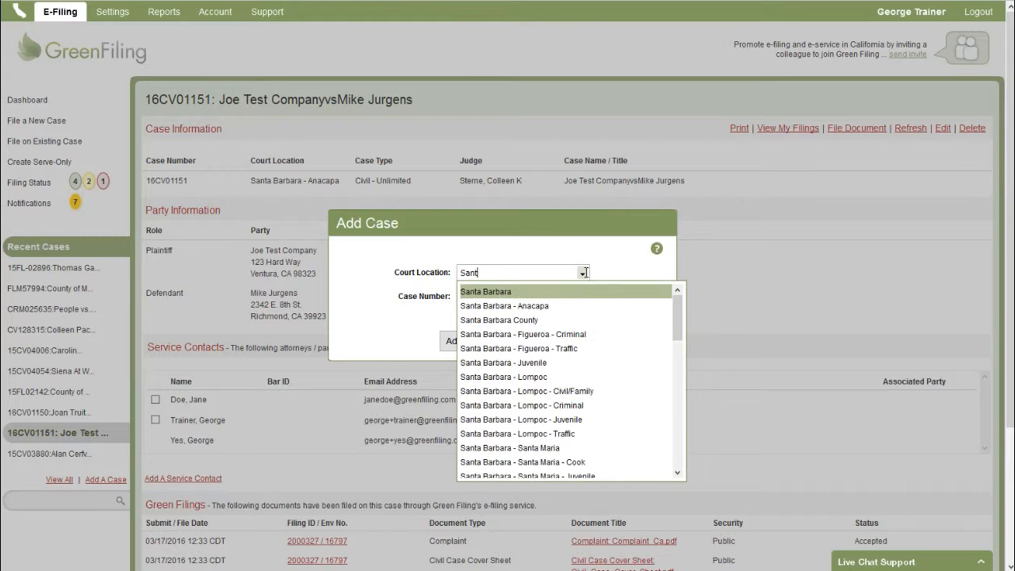
left_click(544, 293)
left_click(523, 298)
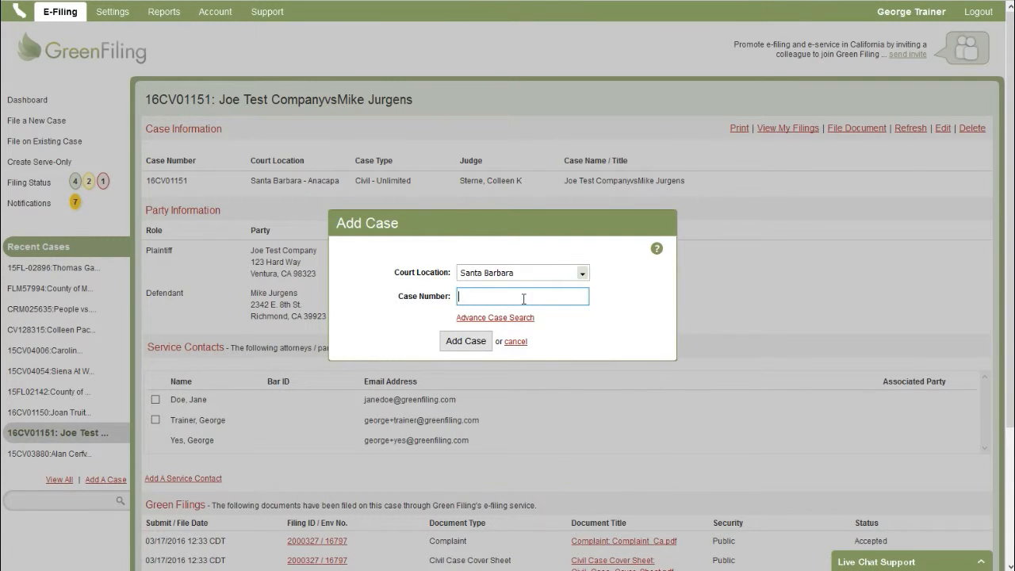
type("16CV00060")
left_click(477, 341)
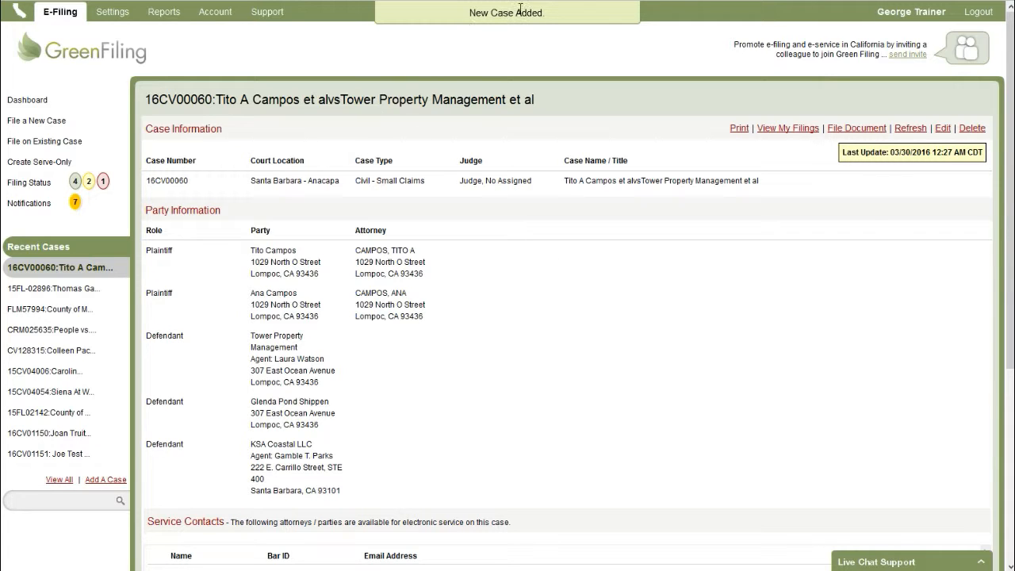
Scroll through the 16CV00060 party details, then reopen the Add Case form.
left_click_drag(195, 178, 531, 360)
left_click(521, 326)
scroll(337, 292, "down", 5)
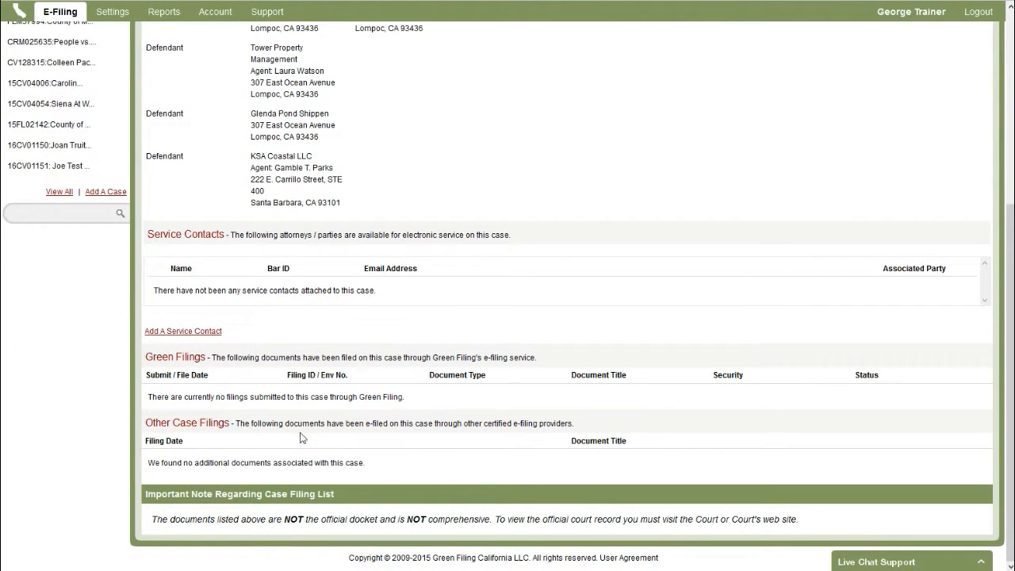
scroll(380, 339, "up", 1)
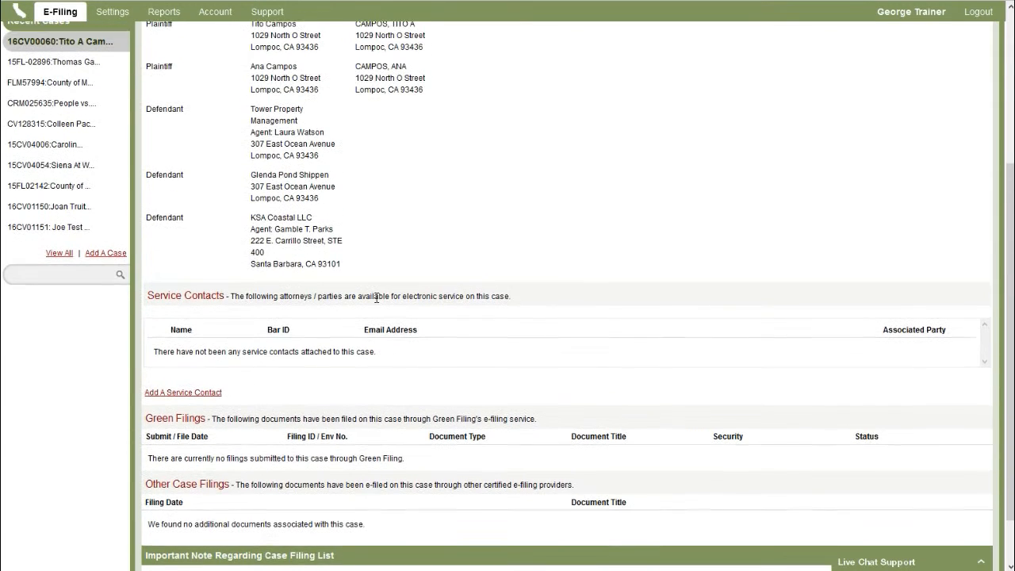
scroll(442, 322, "up", 3)
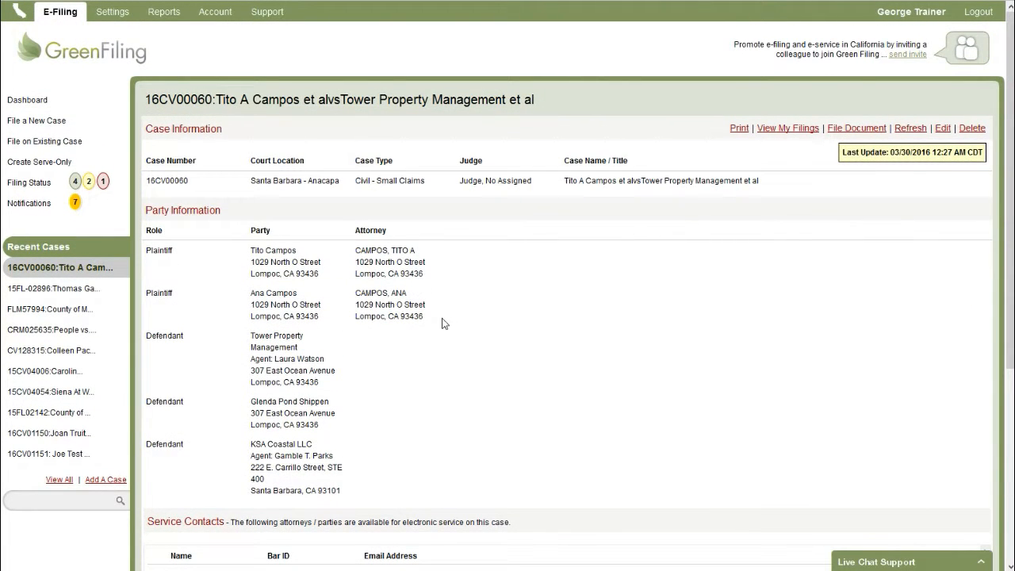
left_click(115, 480)
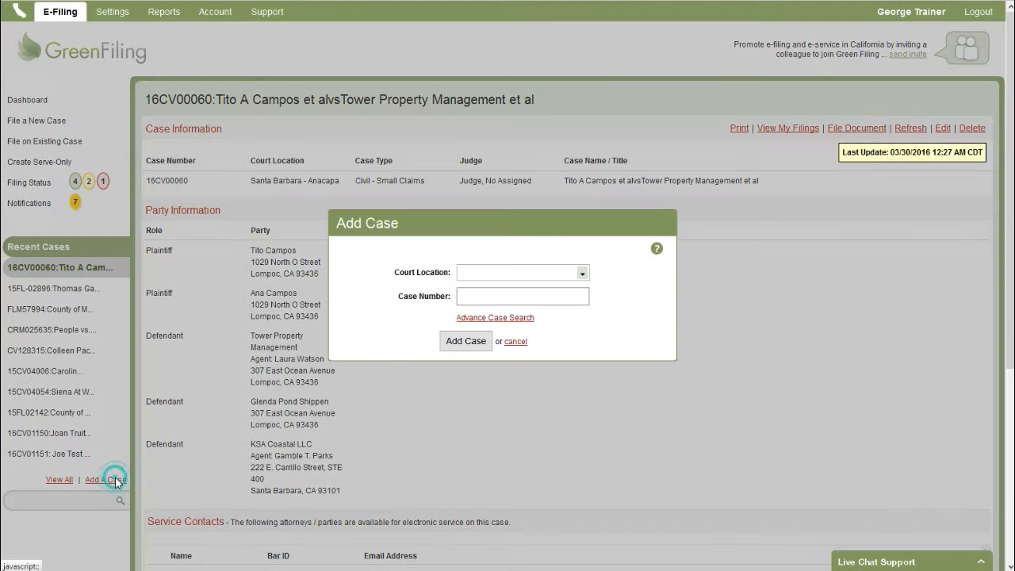
Switch to the Advance Case Search form and open the Filing Court list.
left_click(498, 297)
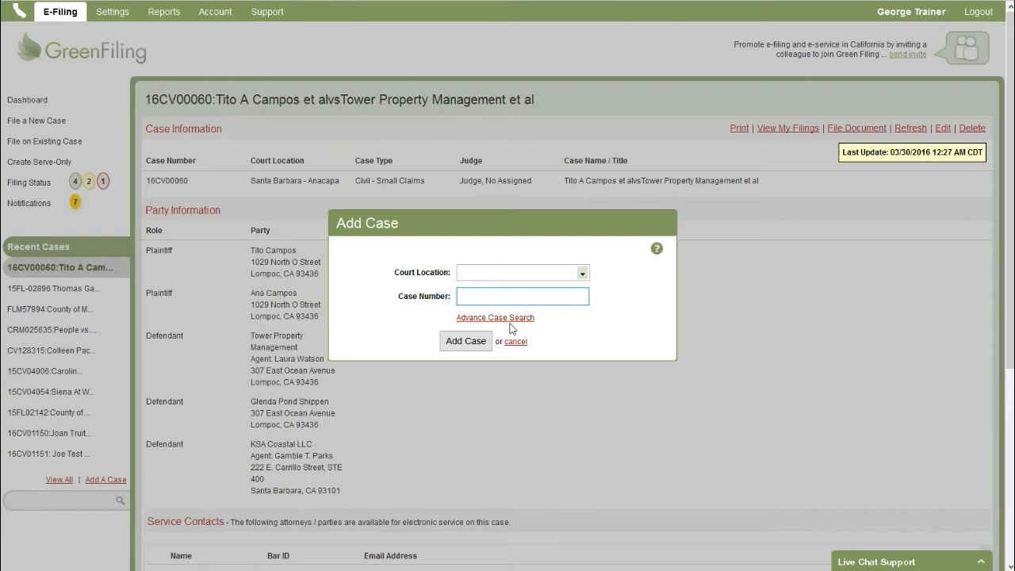
left_click(506, 319)
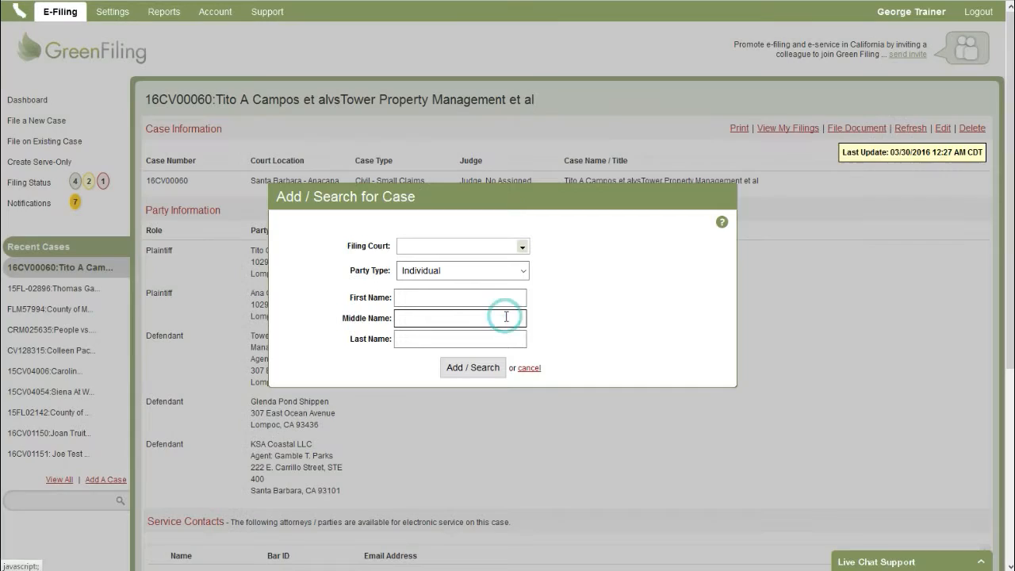
left_click(501, 246)
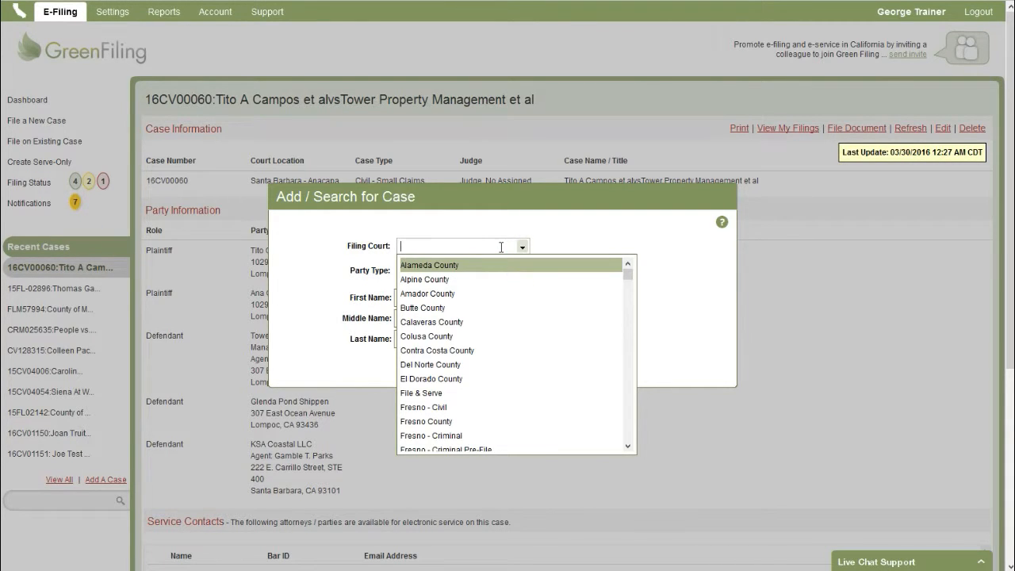
Search Merced courts for an individual party by the party's first and last name.
type("Merced")
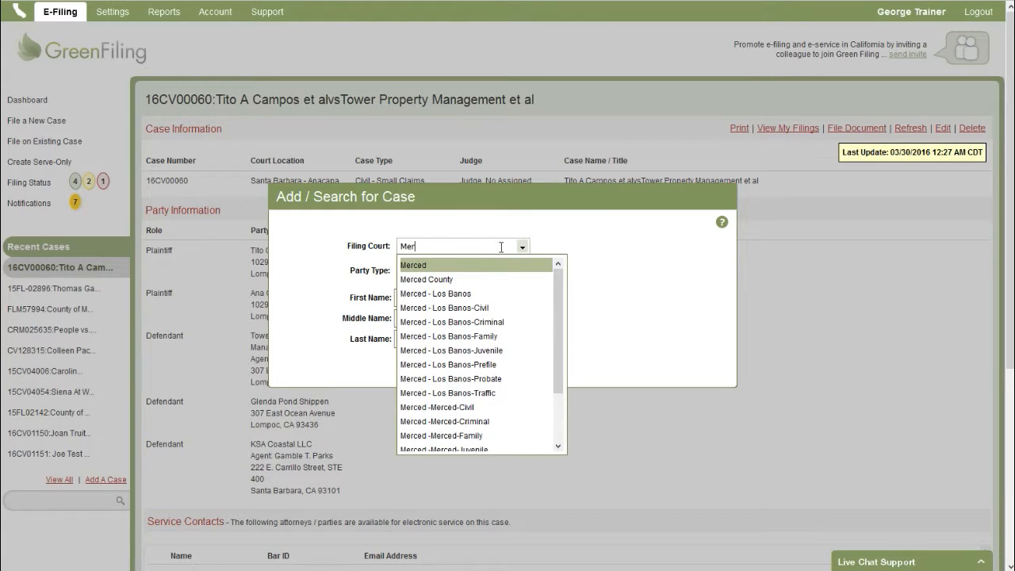
left_click(429, 270)
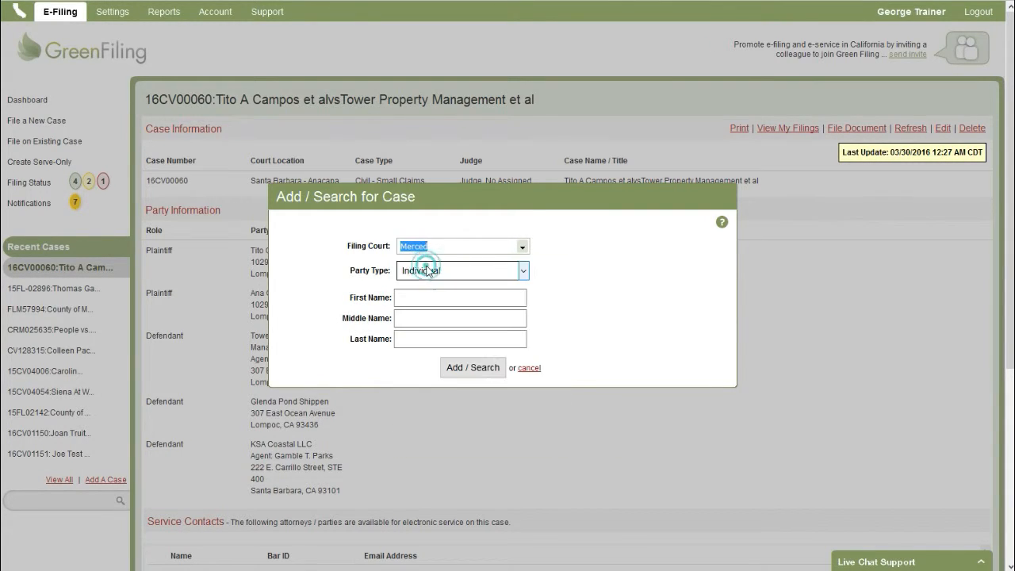
left_click(429, 298)
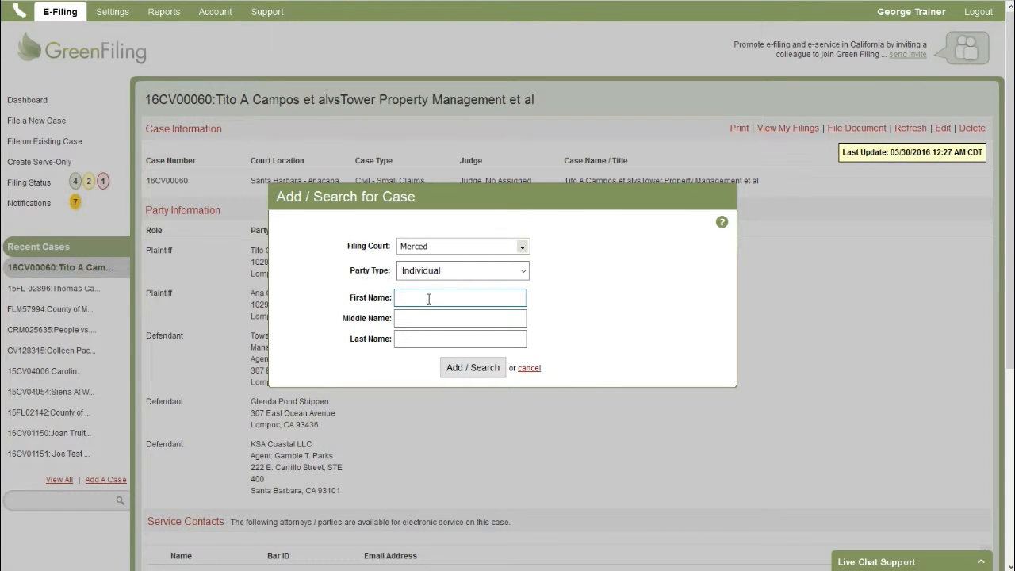
key("Tab")
key("Tab")
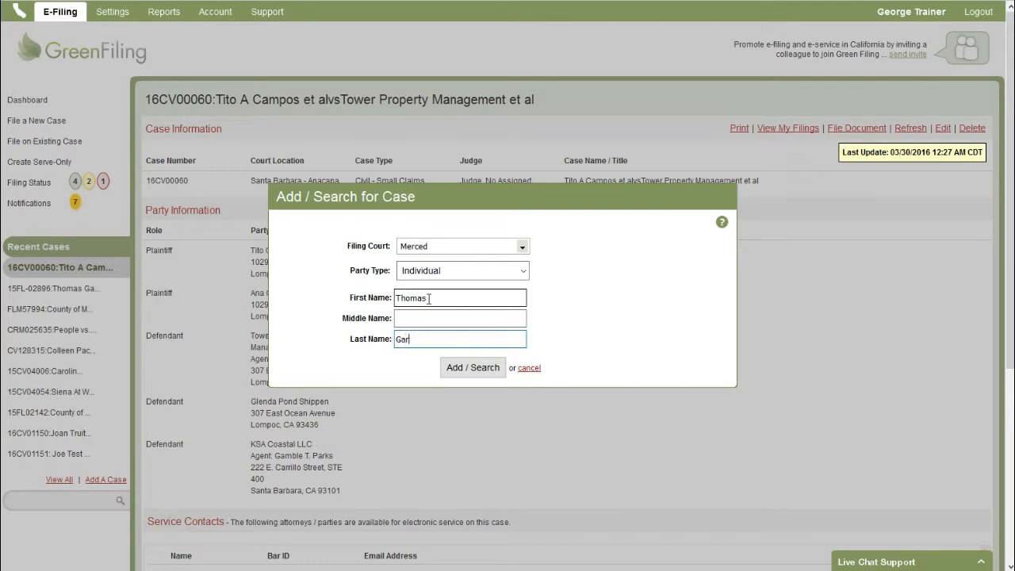
left_click(466, 367)
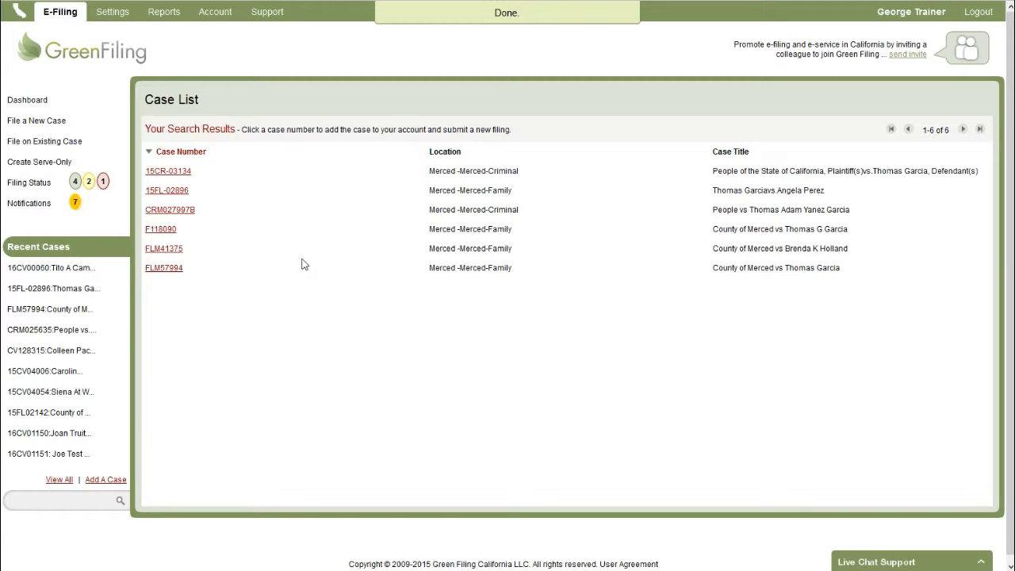
left_click(163, 270)
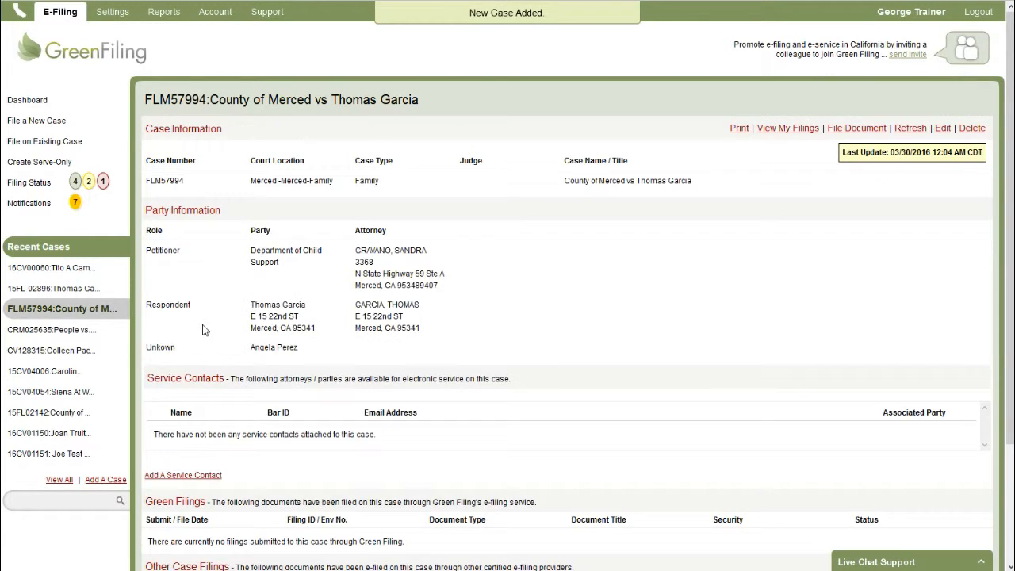
scroll(214, 338, "down", 2)
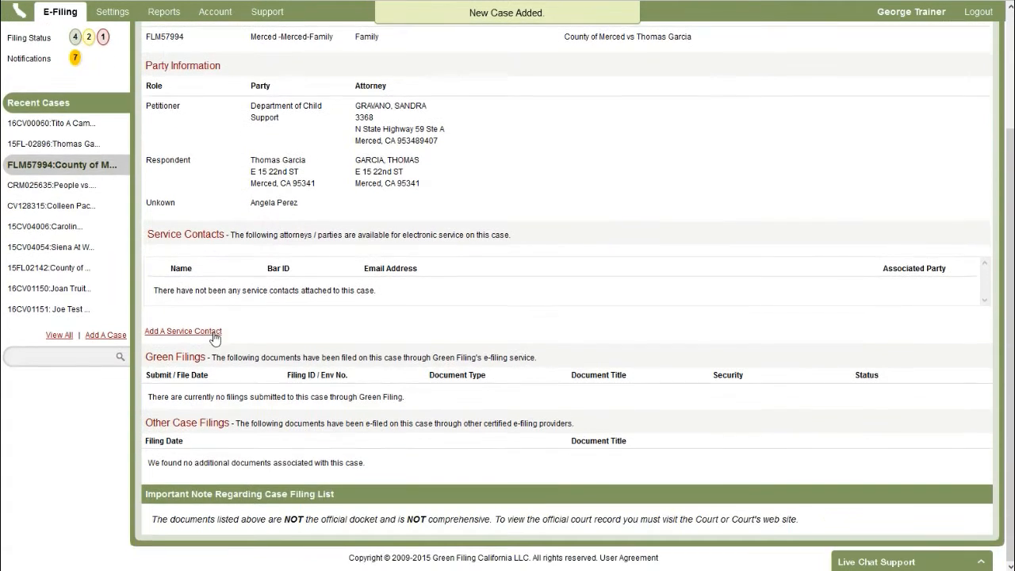
scroll(214, 337, "up", 2)
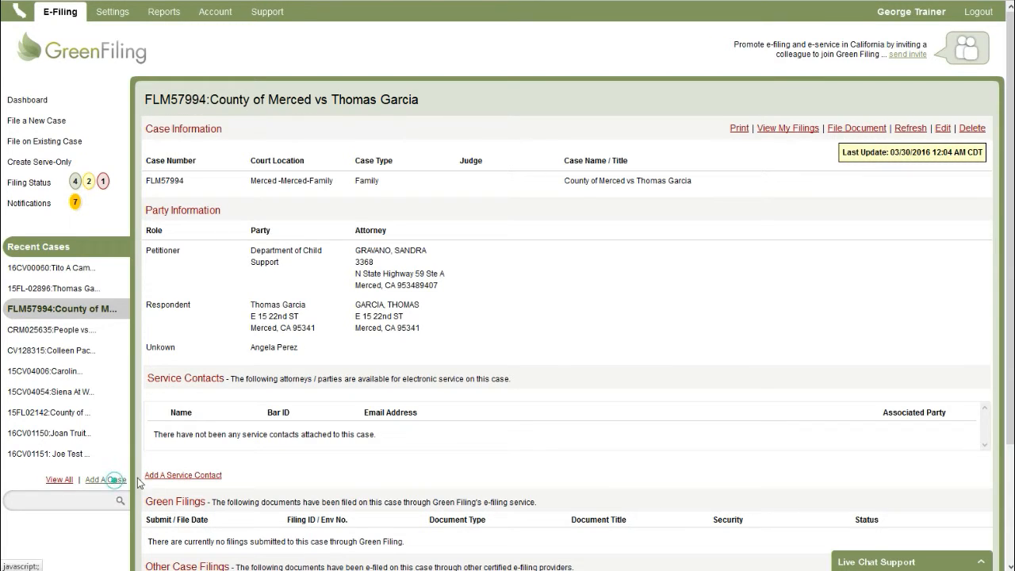
In Advance Case Search, switch Party Type to Business and back to Individual, then cancel.
left_click(107, 479)
left_click(489, 317)
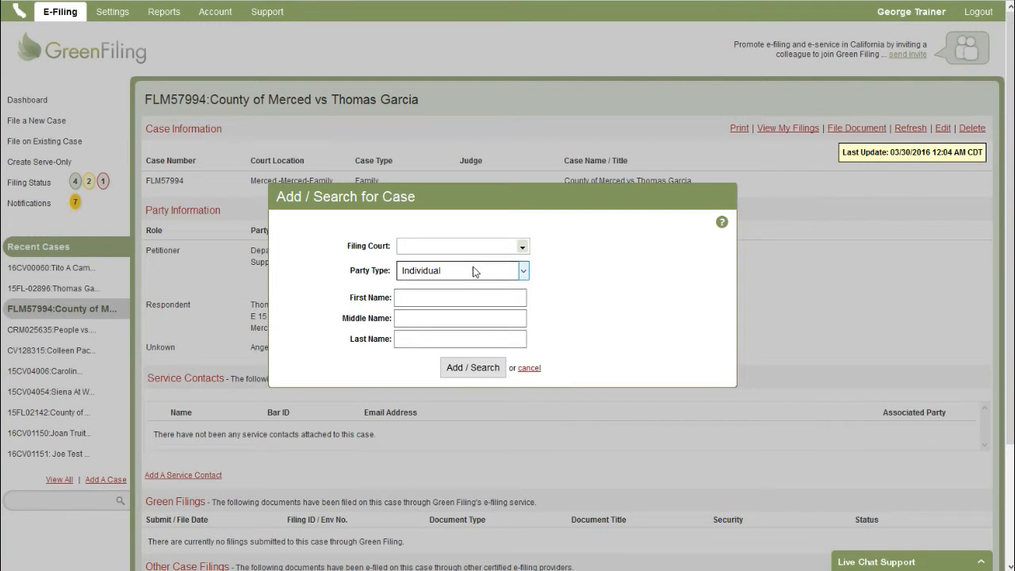
left_click(450, 270)
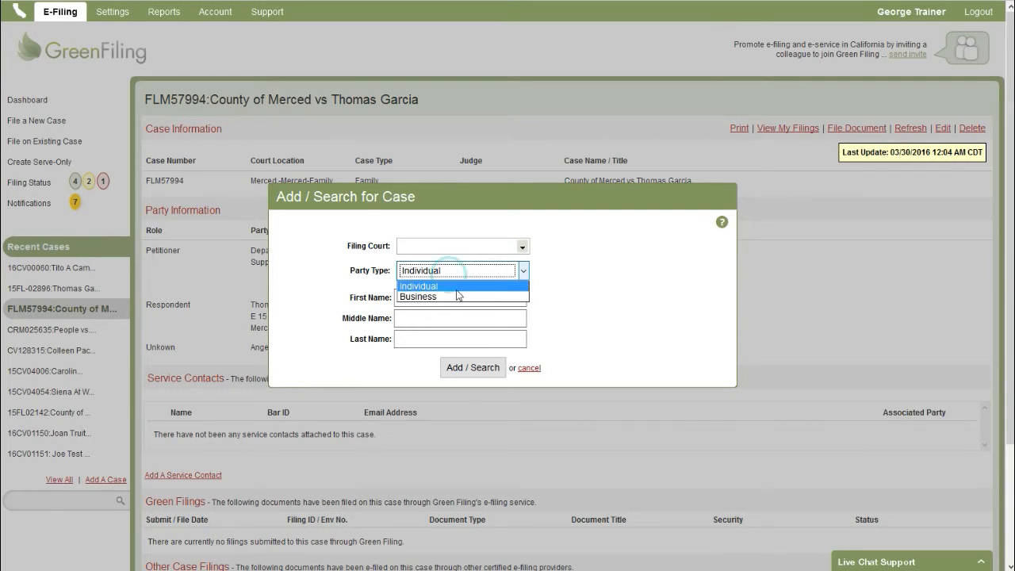
left_click(453, 294)
left_click(458, 270)
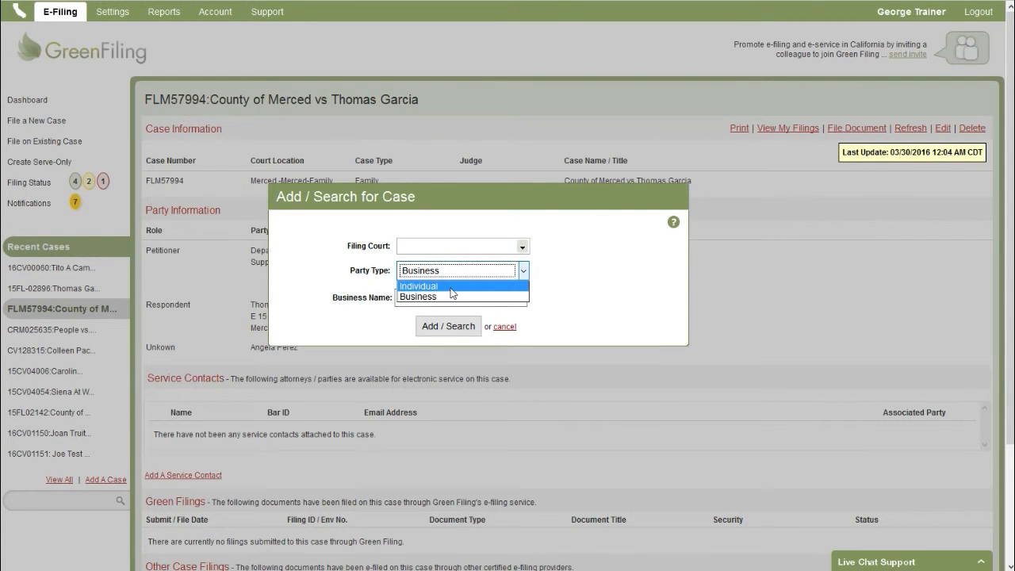
left_click(448, 283)
left_click(528, 369)
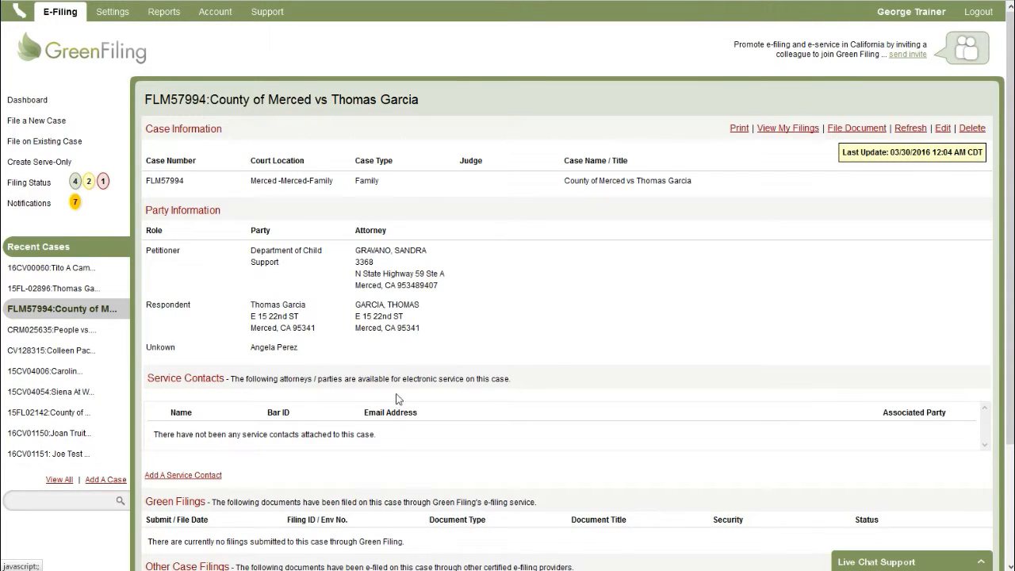
Choose View All under Recent Cases, then start a new session after the timeout.
left_click(59, 479)
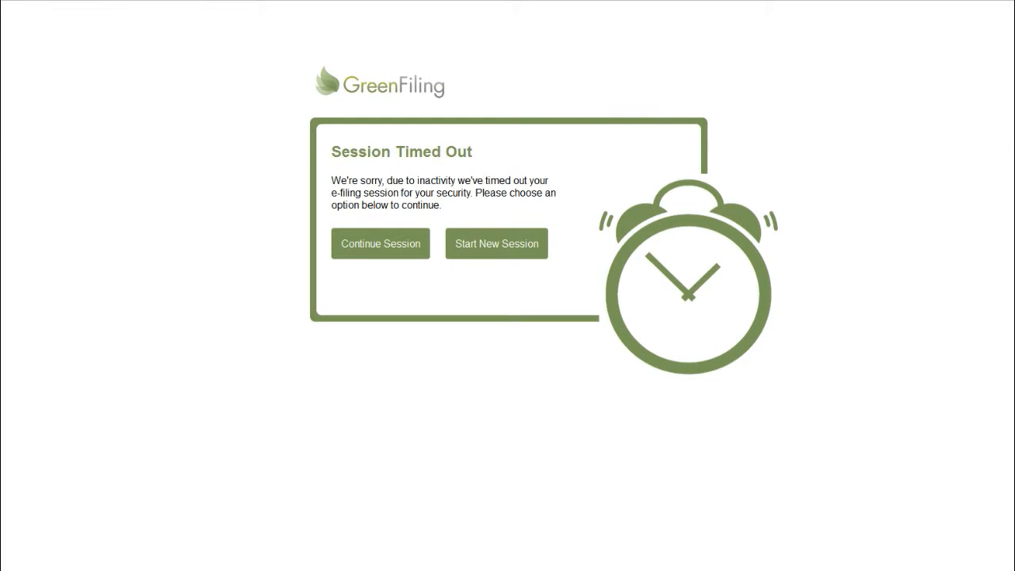
left_click(503, 255)
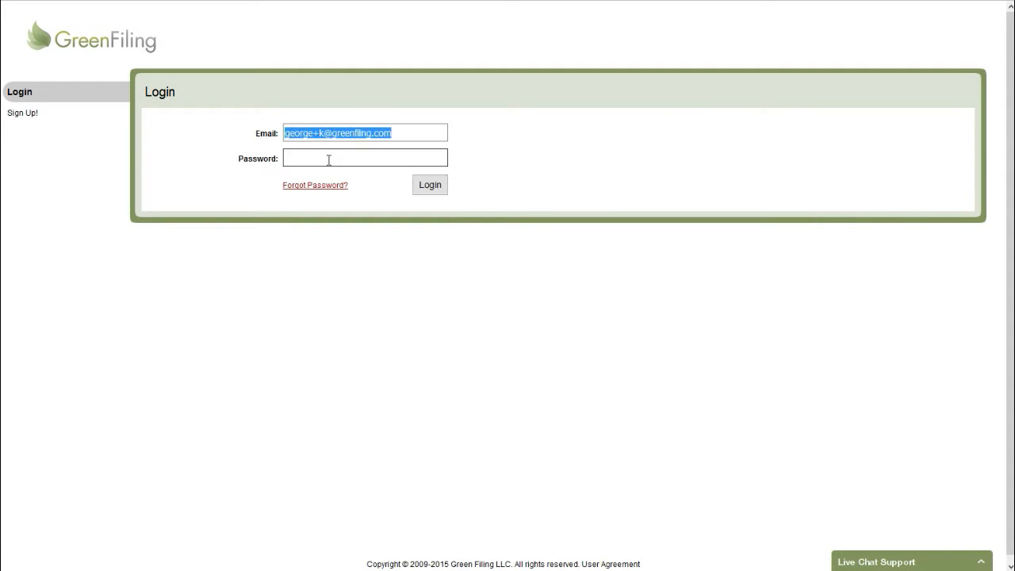
Log back in with the account password.
left_click(327, 160)
type("••••")
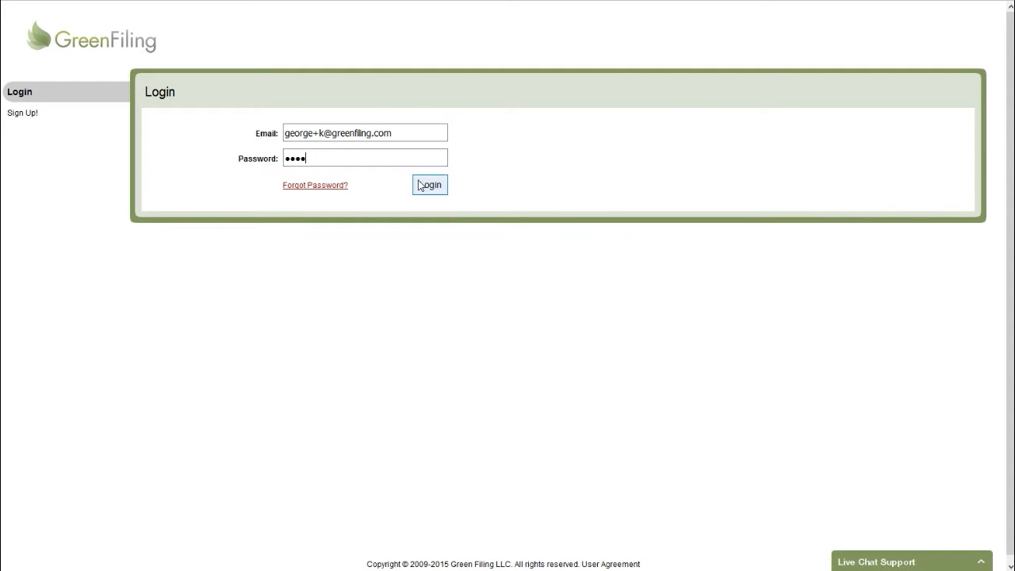
left_click(425, 180)
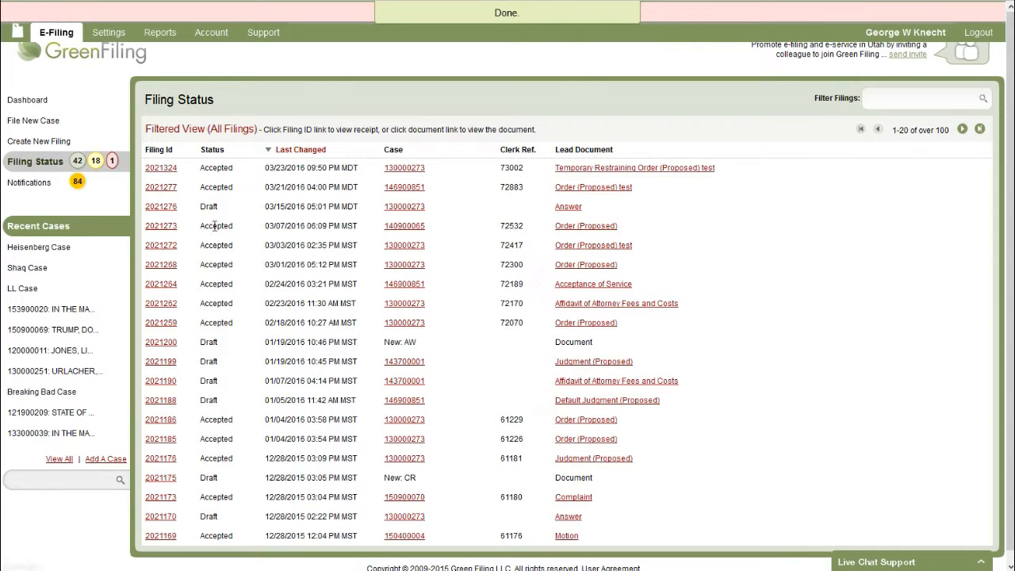
Show all cases and page forward three times, then back to the first page.
left_click(59, 459)
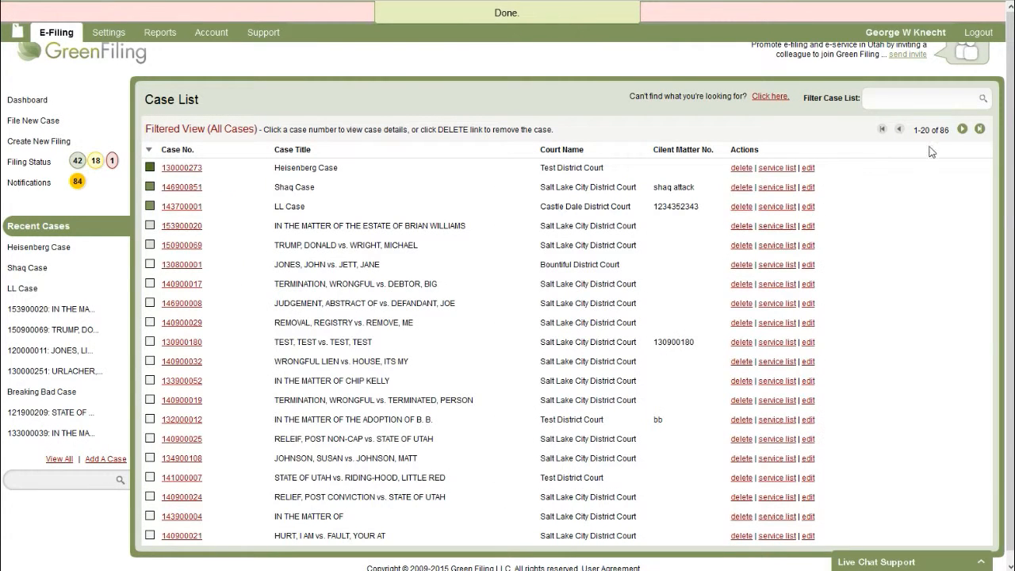
left_click(961, 129)
left_click(961, 129)
left_click(962, 130)
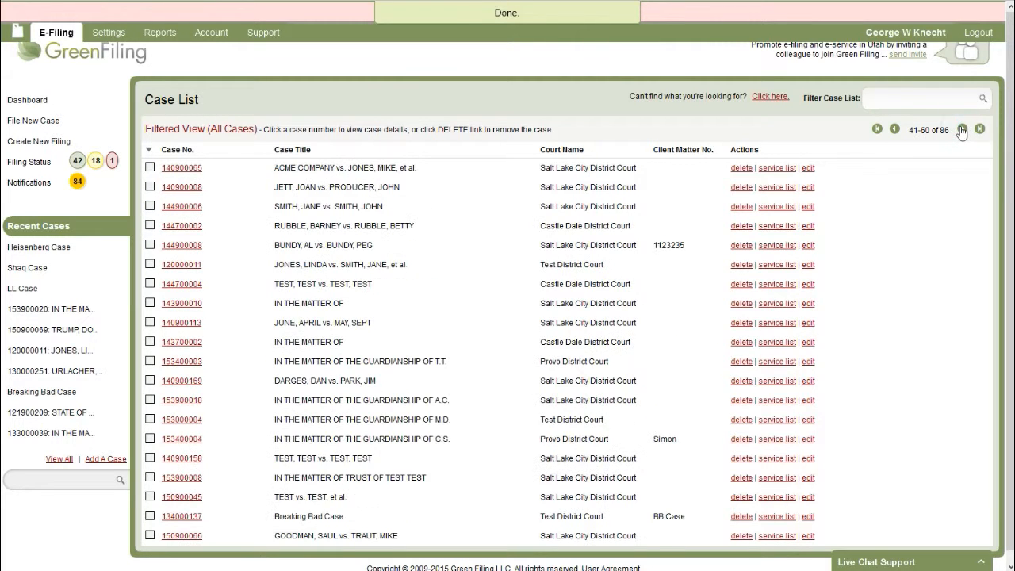
left_click(894, 129)
left_click(895, 129)
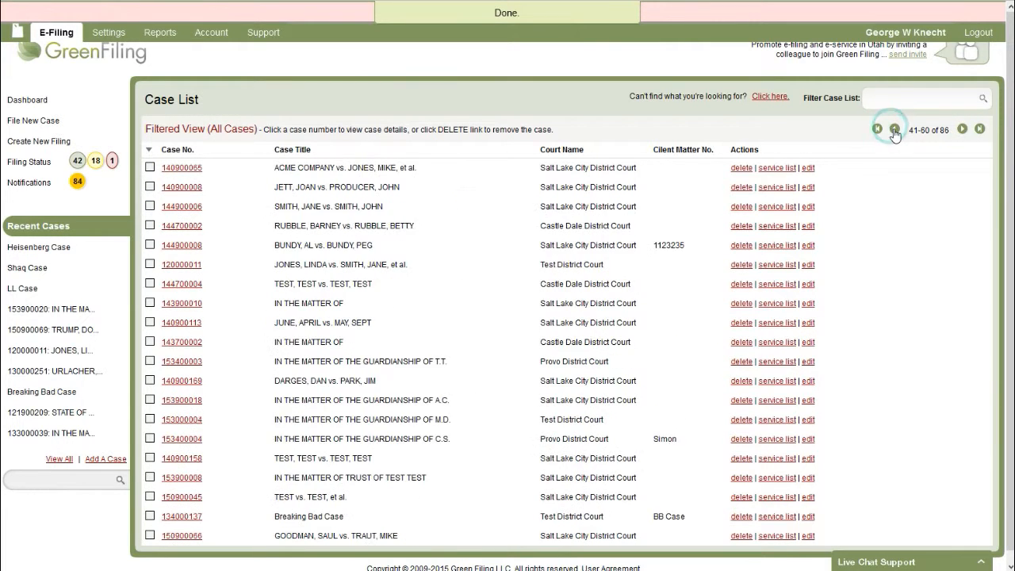
left_click(894, 130)
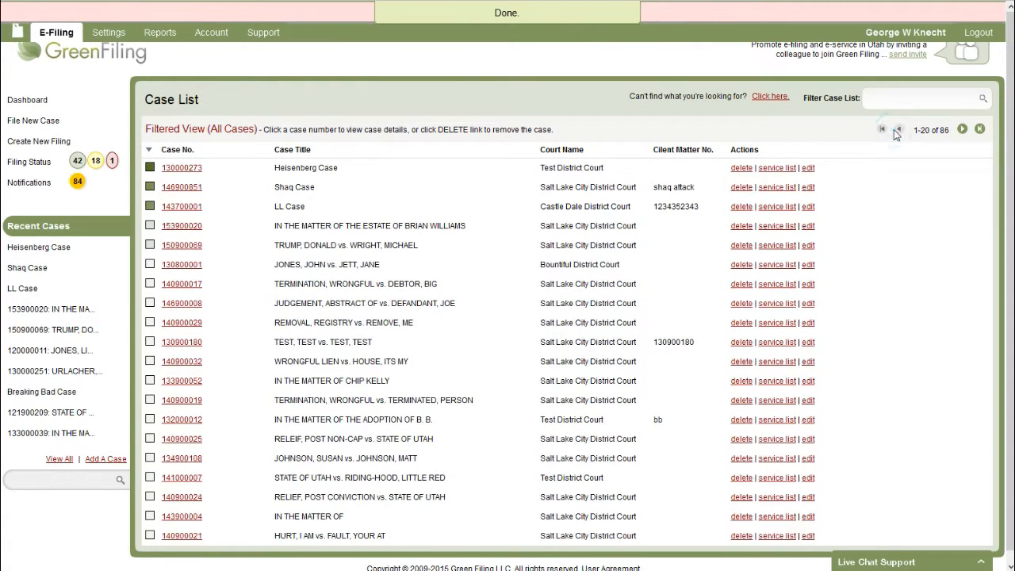
Sort the Case List by Case Title, Court Name, Client Matter No., Case No., then Title and Court.
left_click(310, 152)
left_click(576, 152)
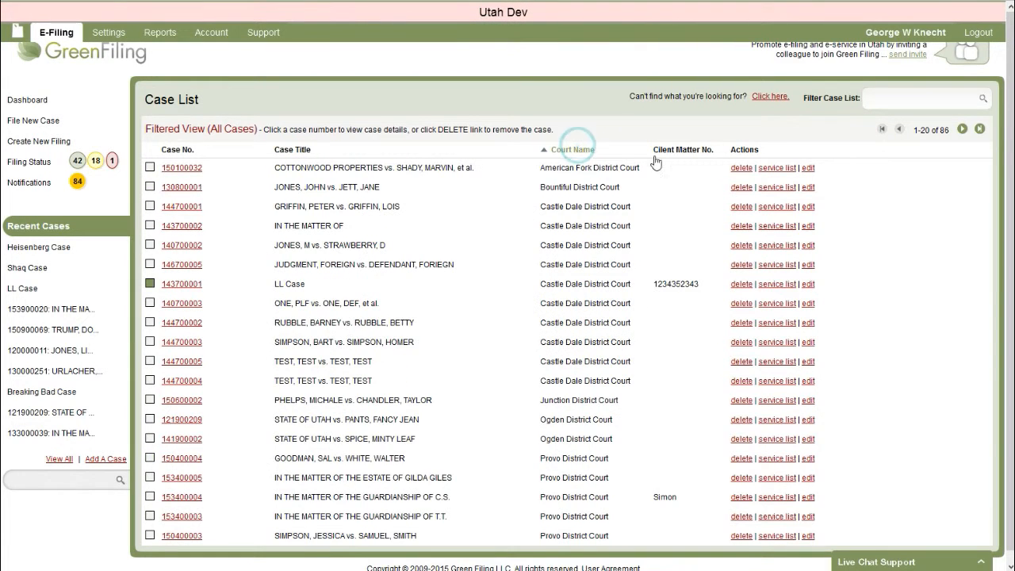
left_click(679, 153)
left_click(181, 152)
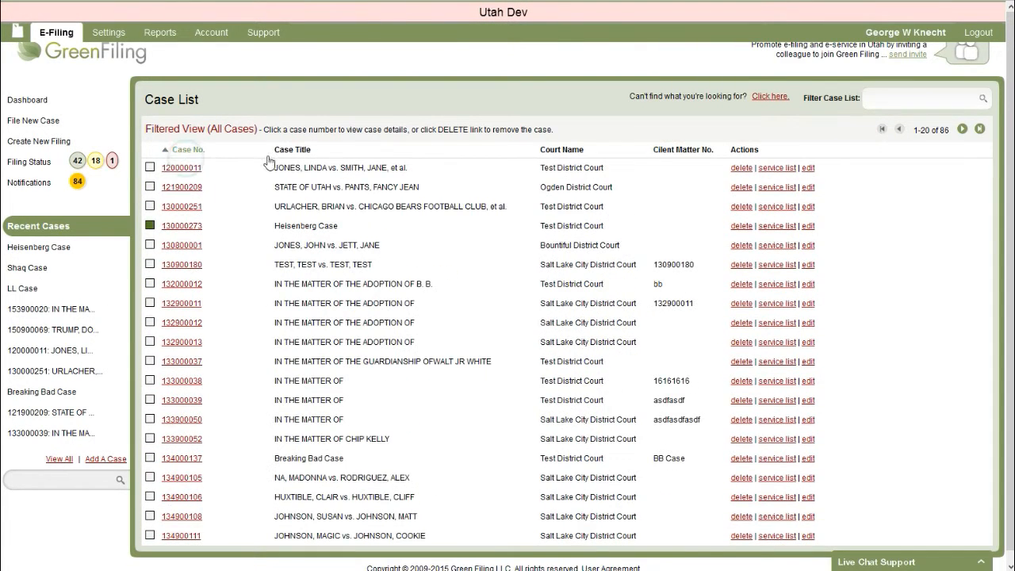
left_click(287, 149)
left_click(578, 149)
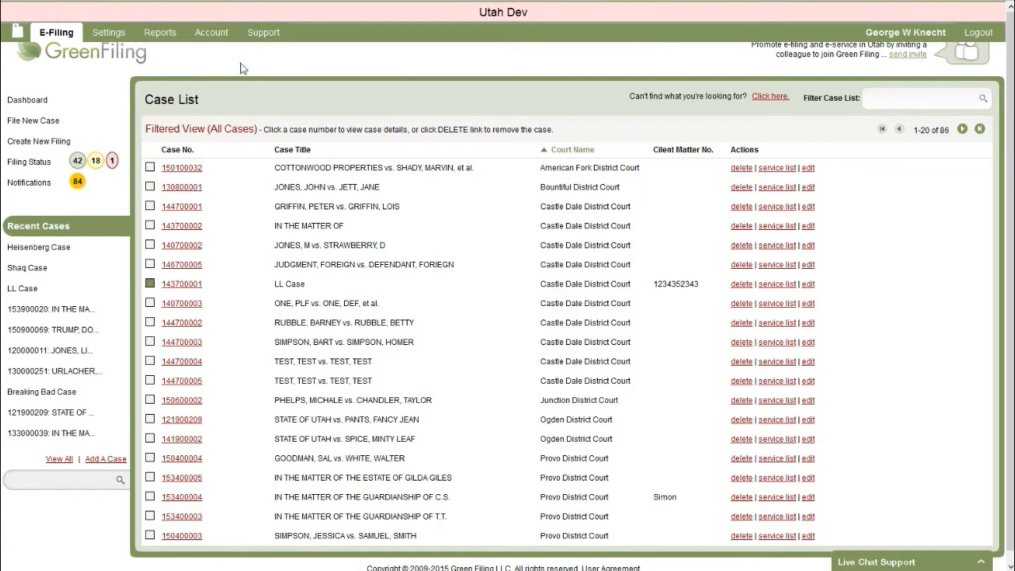
Page forward three times through the sorted list, then jump back to the first page.
left_click(962, 129)
left_click(961, 128)
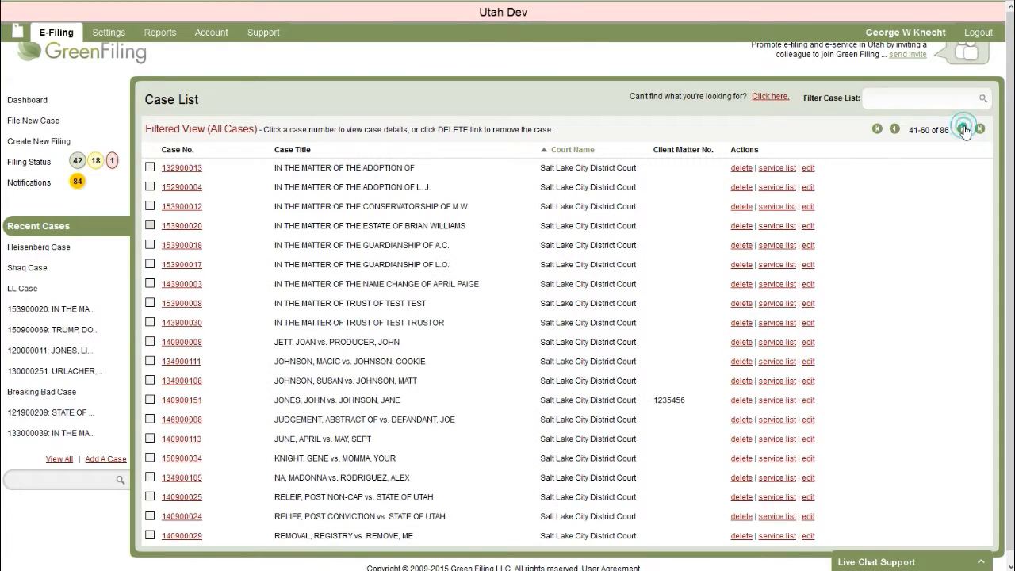
left_click(961, 128)
left_click(876, 129)
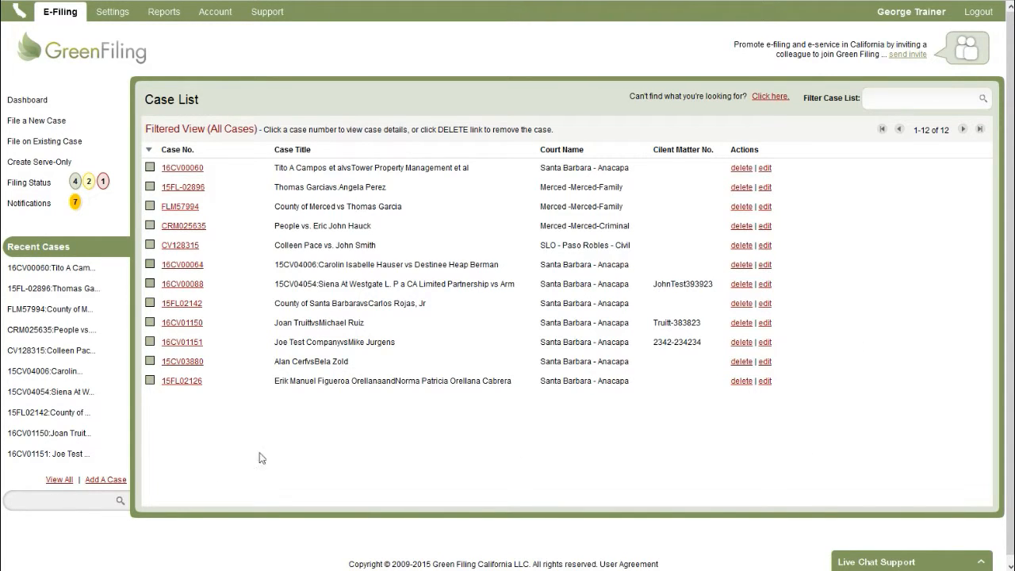
Search all Green Filing cases for 15CV04057 from the sidebar and open the result.
left_click(65, 500)
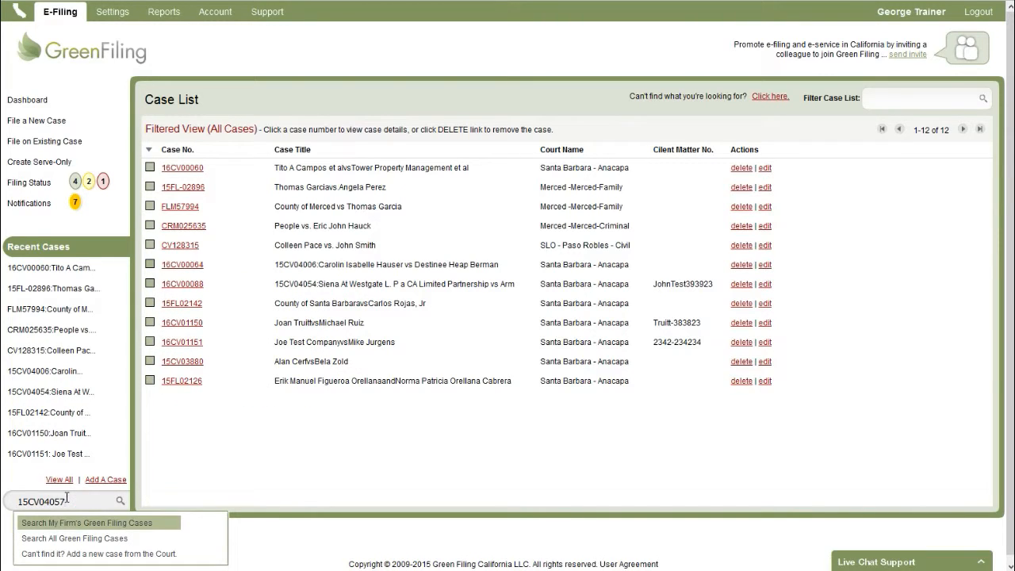
key("BackSpace")
key("BackSpace")
key("BackSpace")
key("BackSpace")
key("BackSpace")
key("BackSpace")
key("BackSpace")
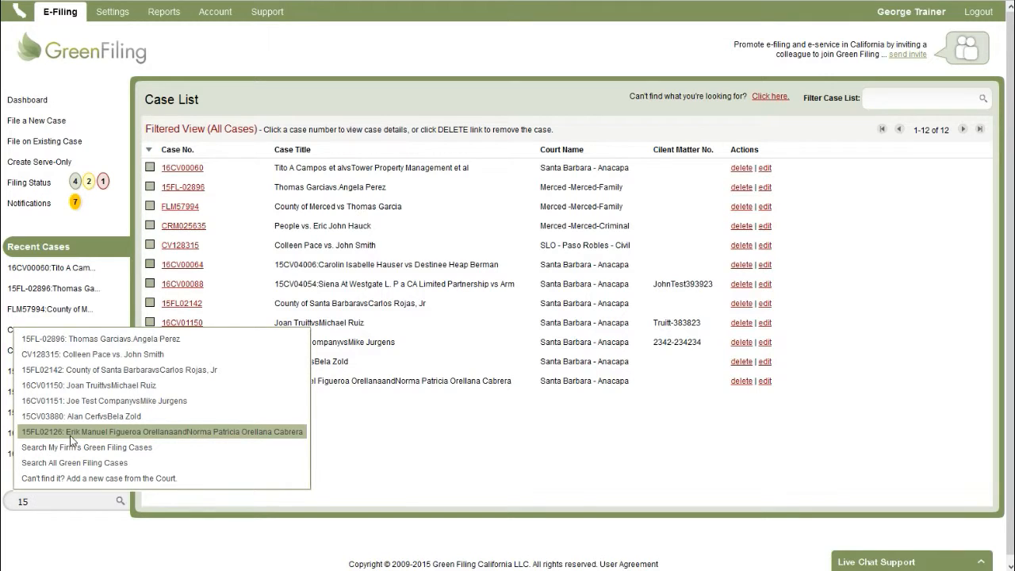
key("BackSpace")
key("BackSpace")
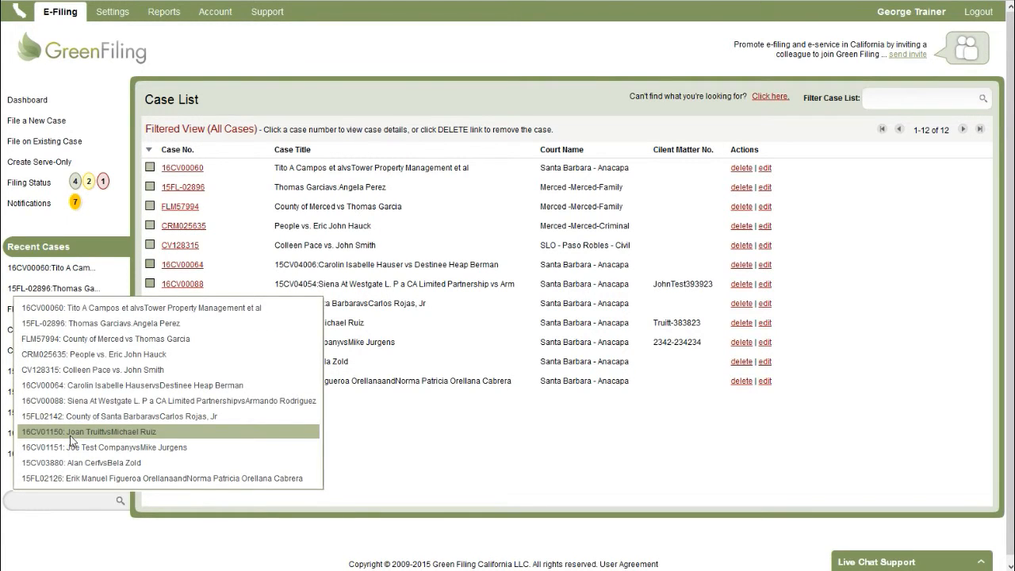
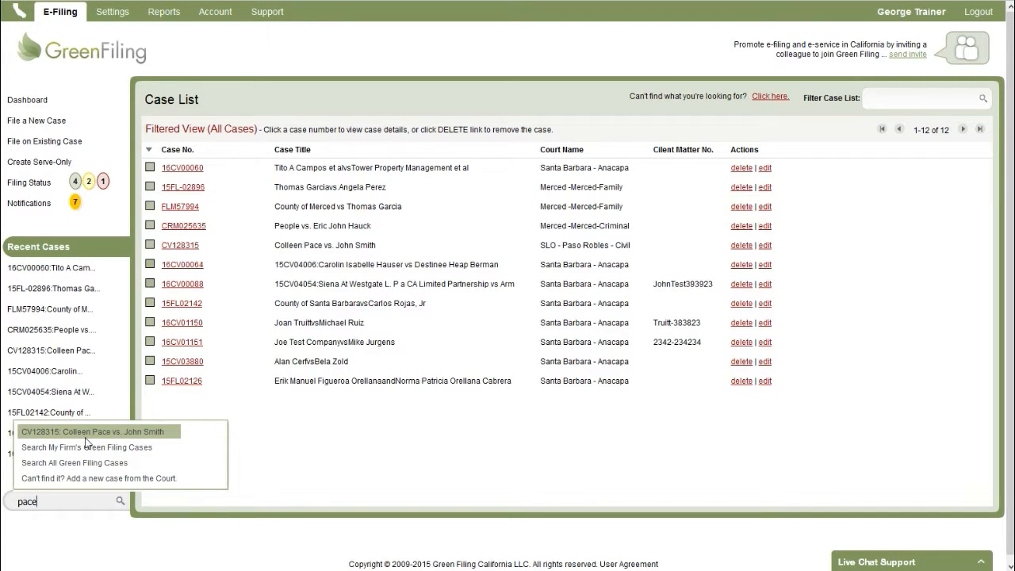
double_click(41, 499)
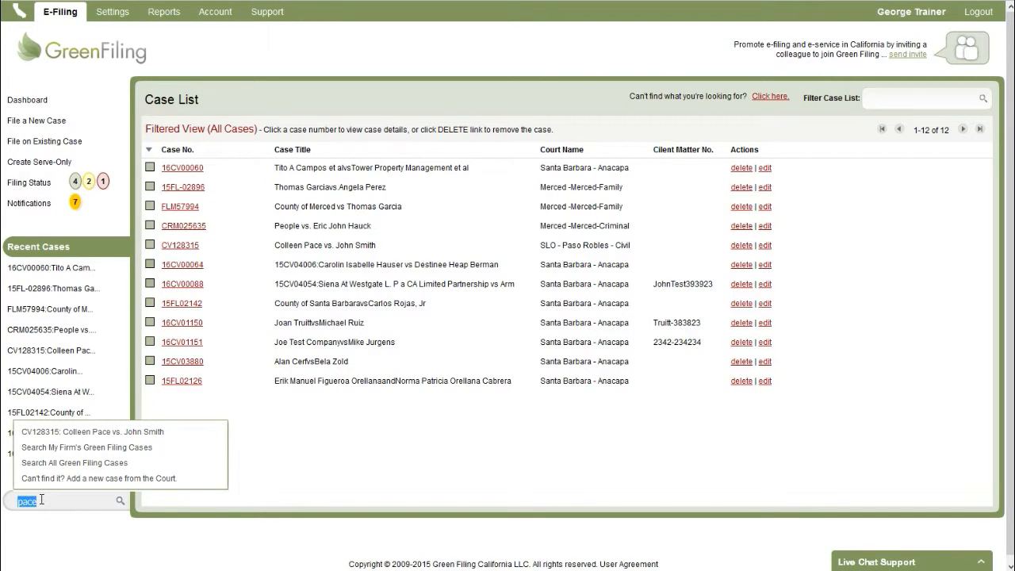
type("15CV04057")
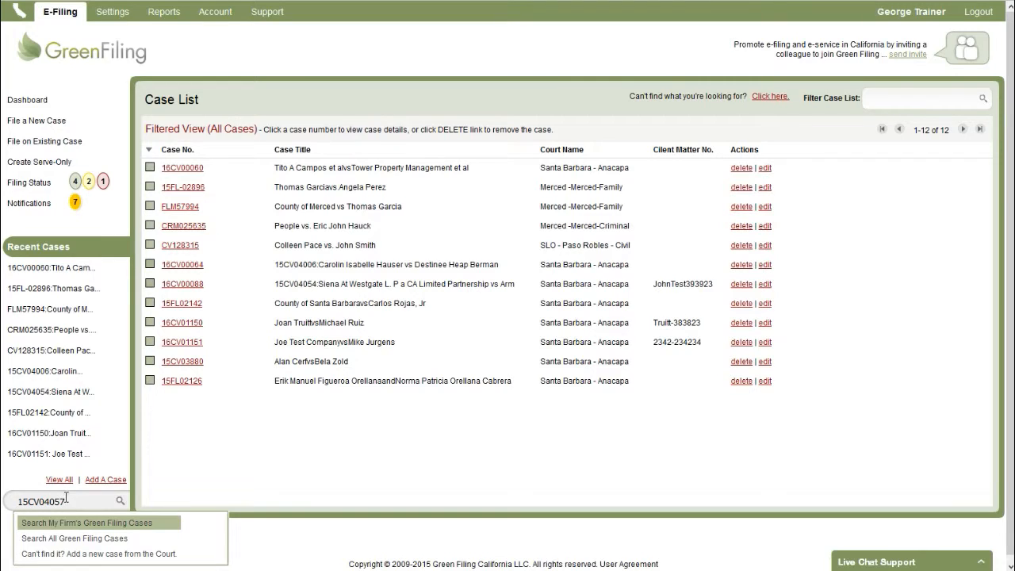
left_click(58, 538)
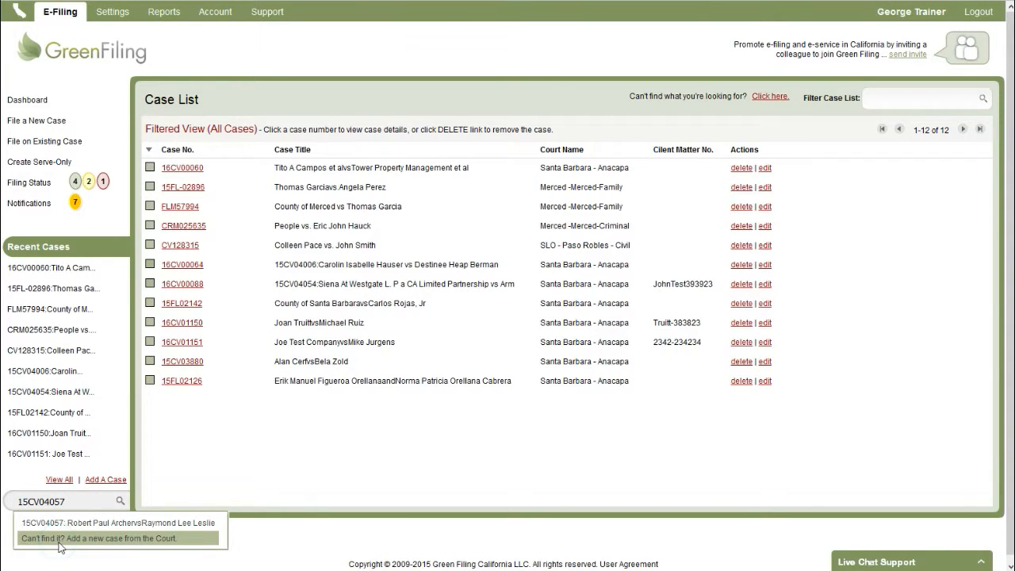
left_click(126, 524)
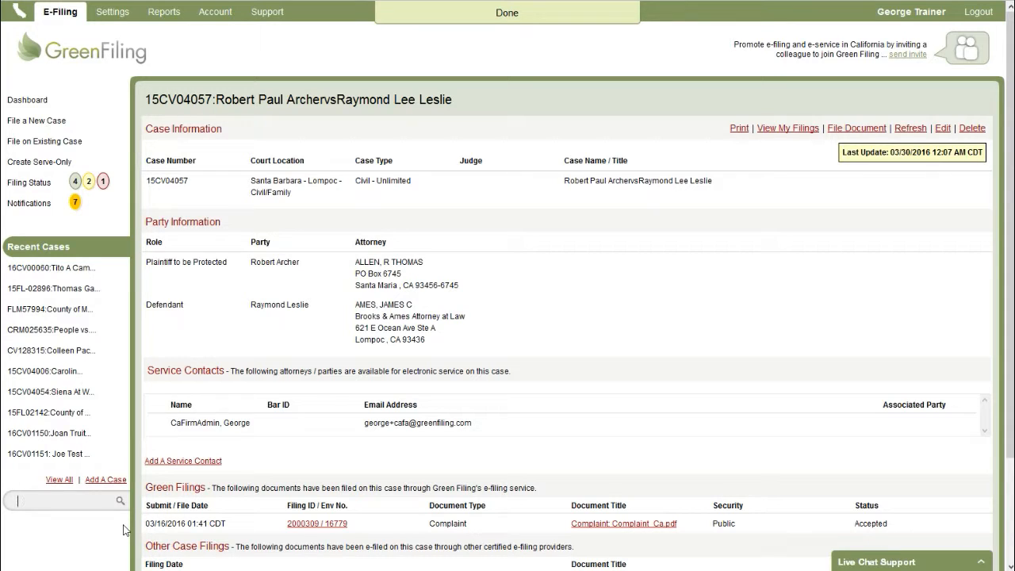
Open the Add Case form, browse the court location list, then cancel without adding.
left_click(106, 480)
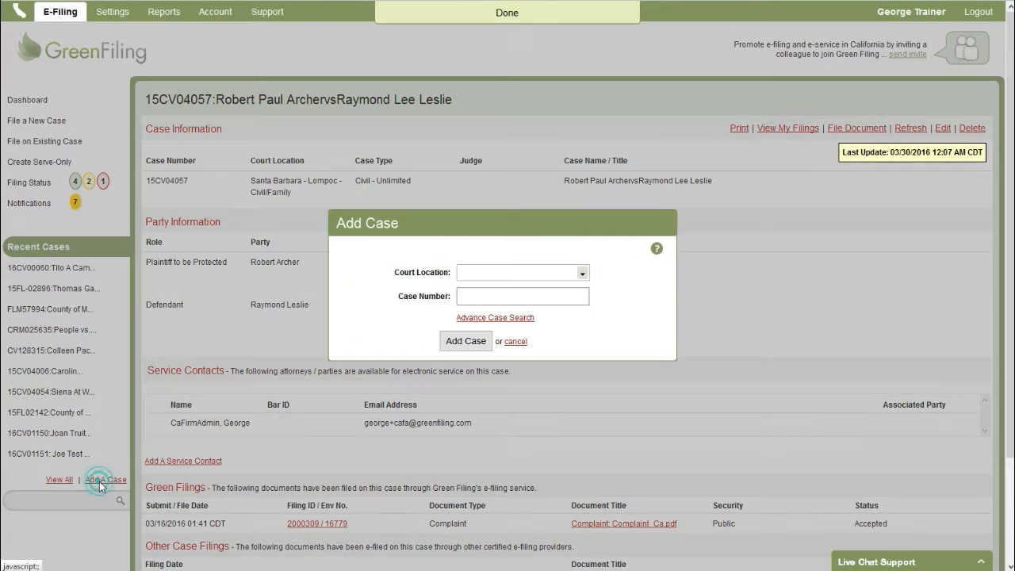
left_click(567, 270)
left_click(622, 249)
left_click(541, 299)
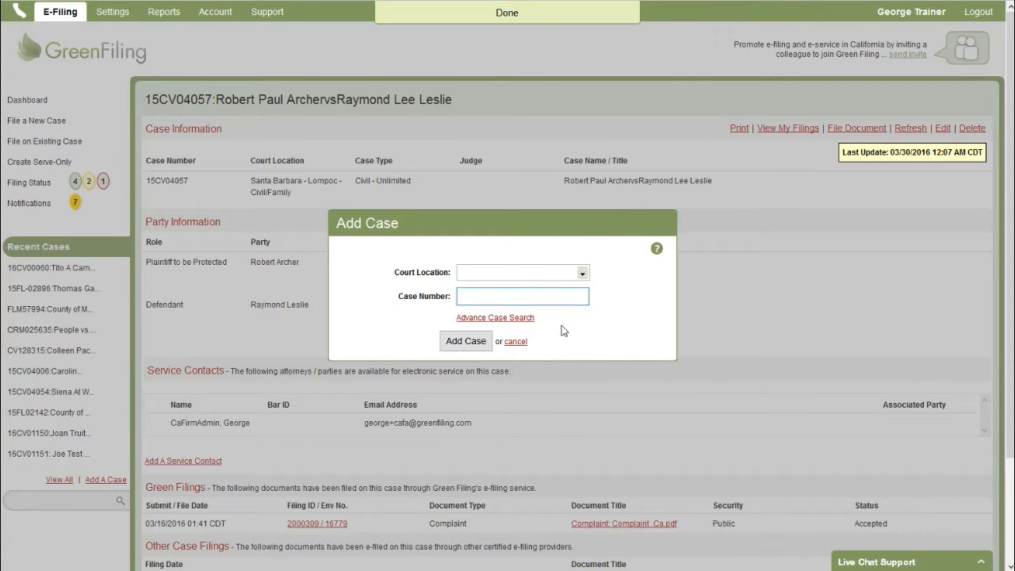
left_click(516, 340)
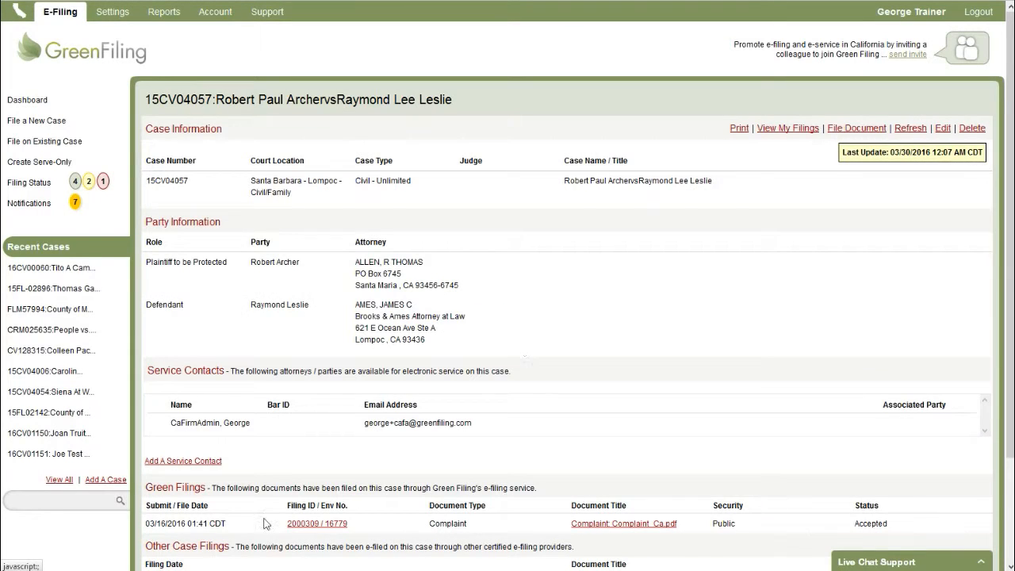
Dismiss the recent cases list and show all 13 cases in the Case List.
left_click(57, 509)
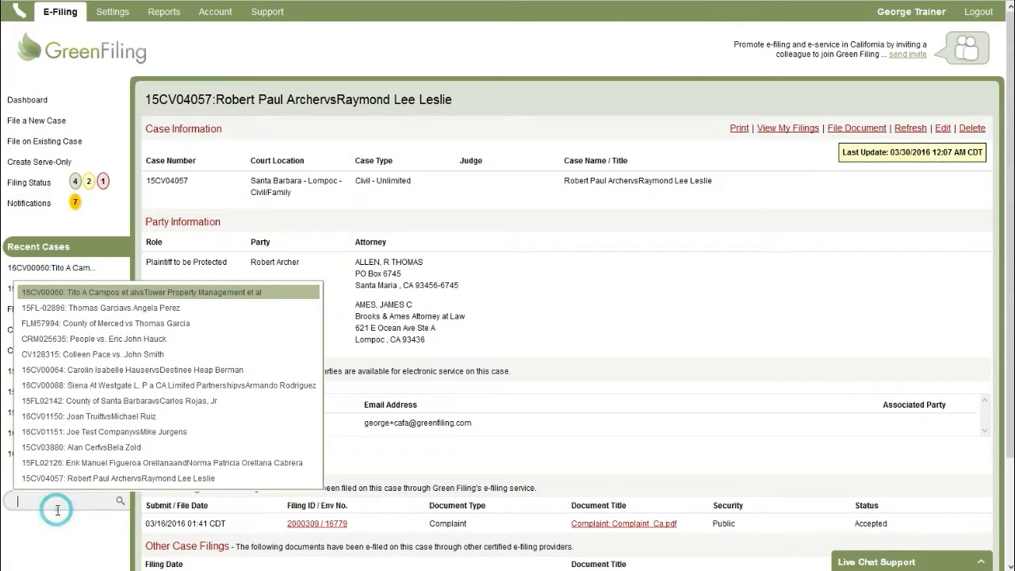
left_click(71, 527)
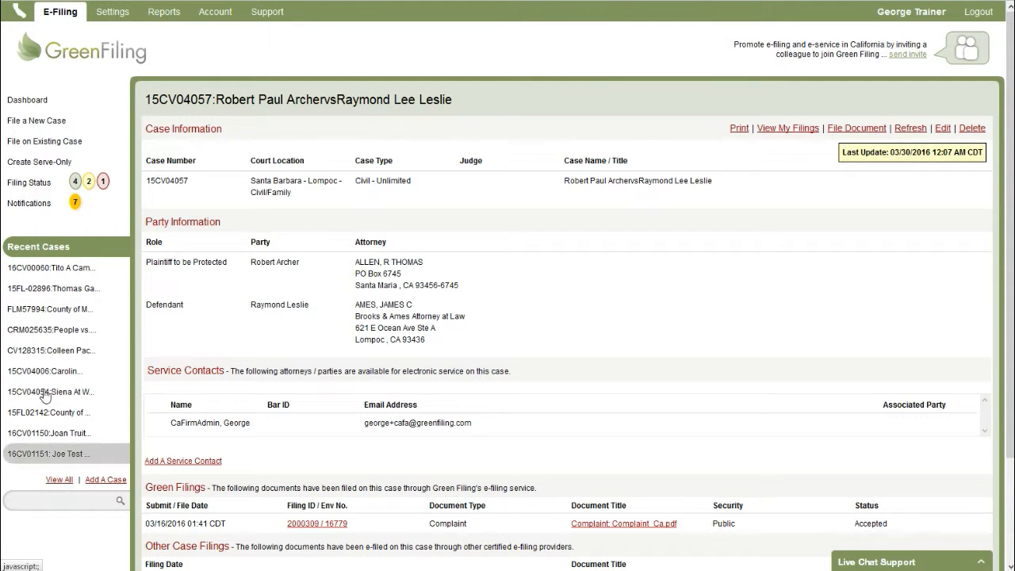
left_click(57, 480)
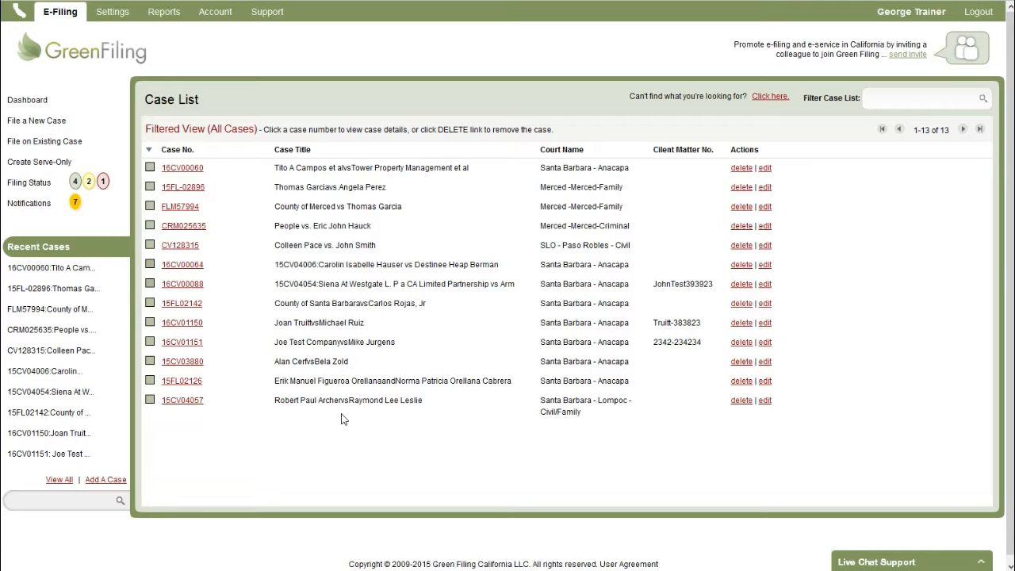
Open case 15CV04057 via the '15' search suggestions, then return to the Dashboard.
left_click(78, 501)
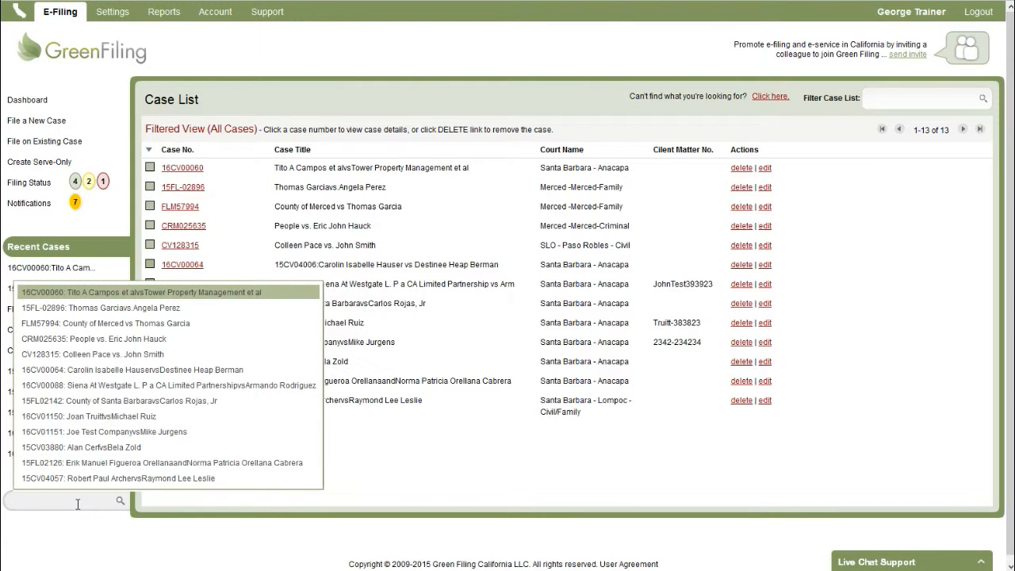
type("15")
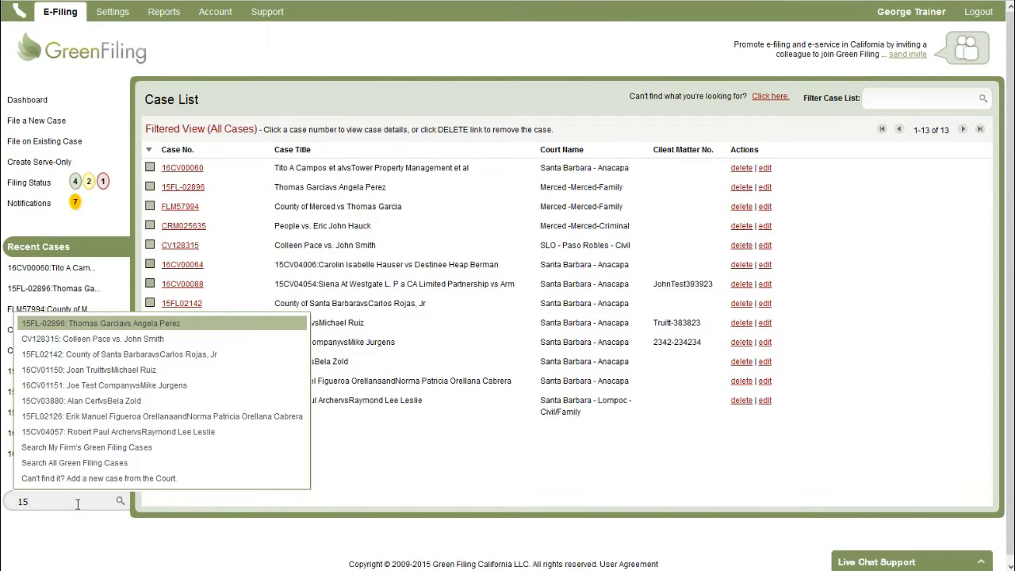
left_click(82, 433)
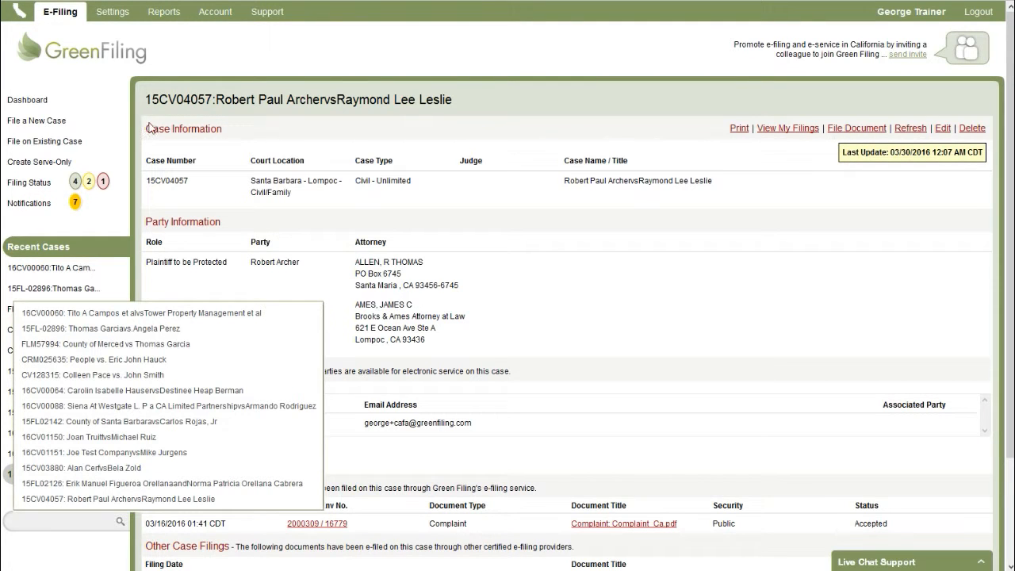
left_click(50, 100)
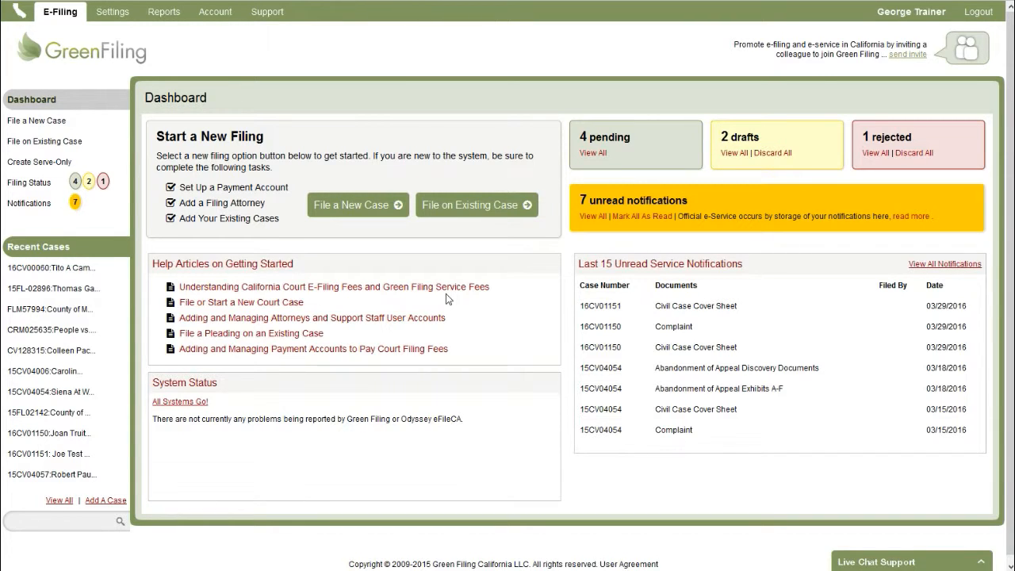
left_click(124, 19)
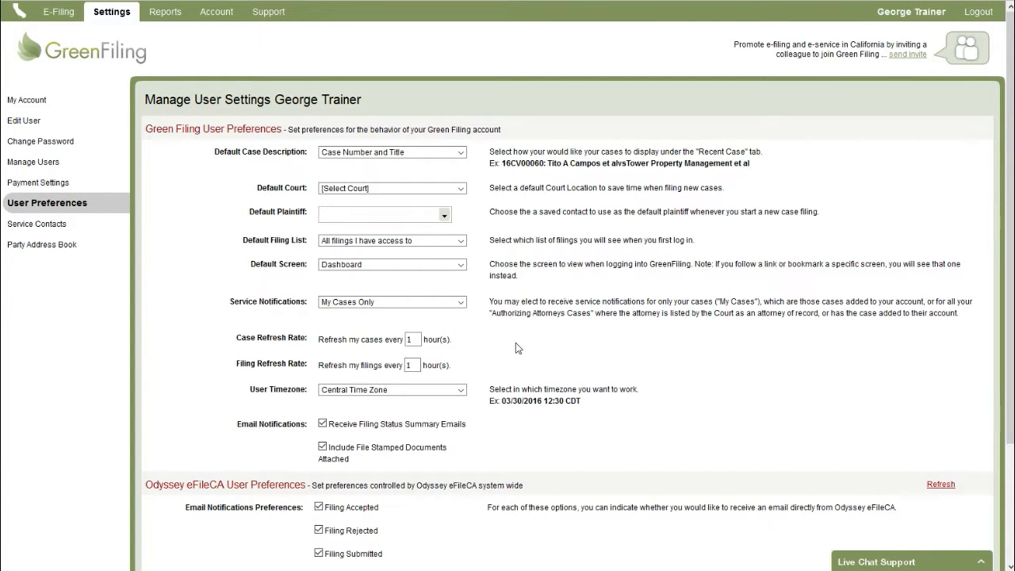
Set Default Case Description to Defendant Portion of Title.
left_click(384, 154)
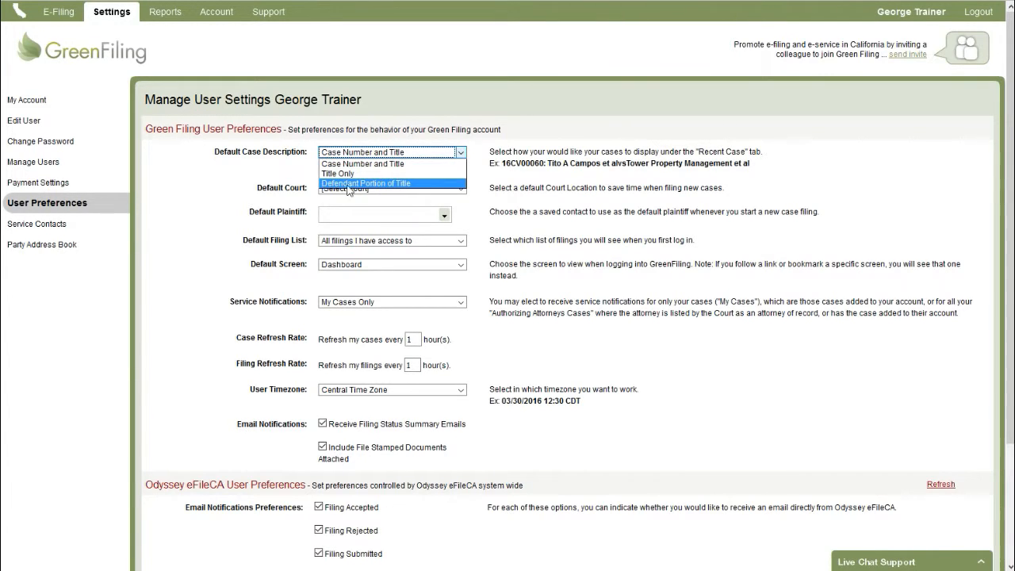
left_click(358, 183)
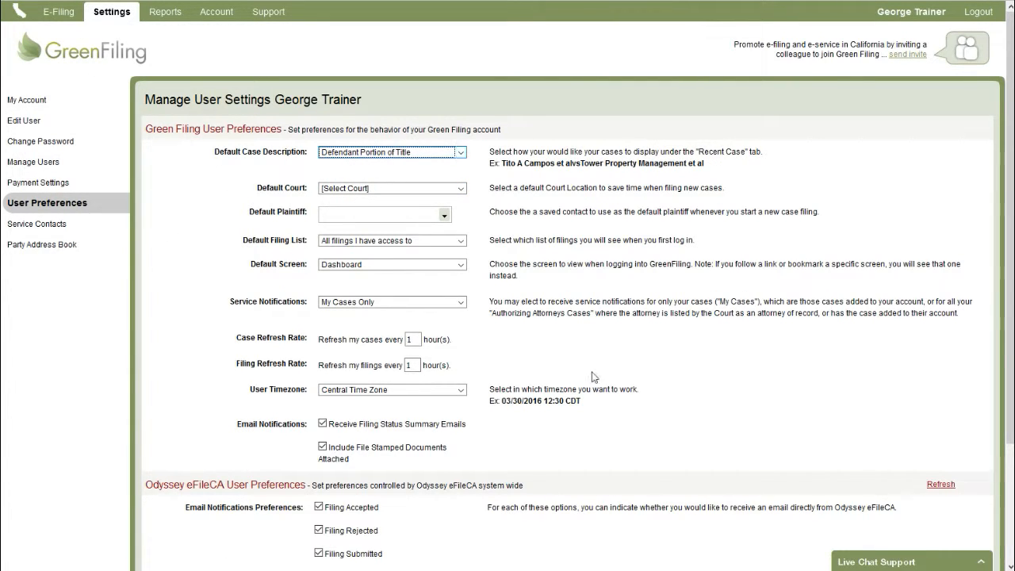
scroll(235, 206, "down", 1)
Set Default Court to Merced - Los Banos-Civil and Default Plaintiff to Joe Test Company.
left_click(361, 127)
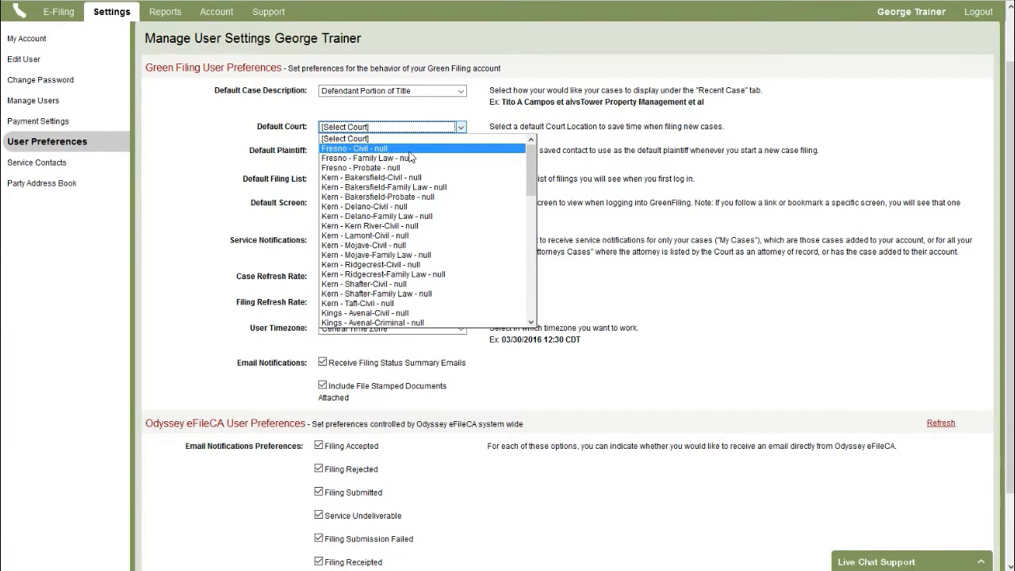
key("m")
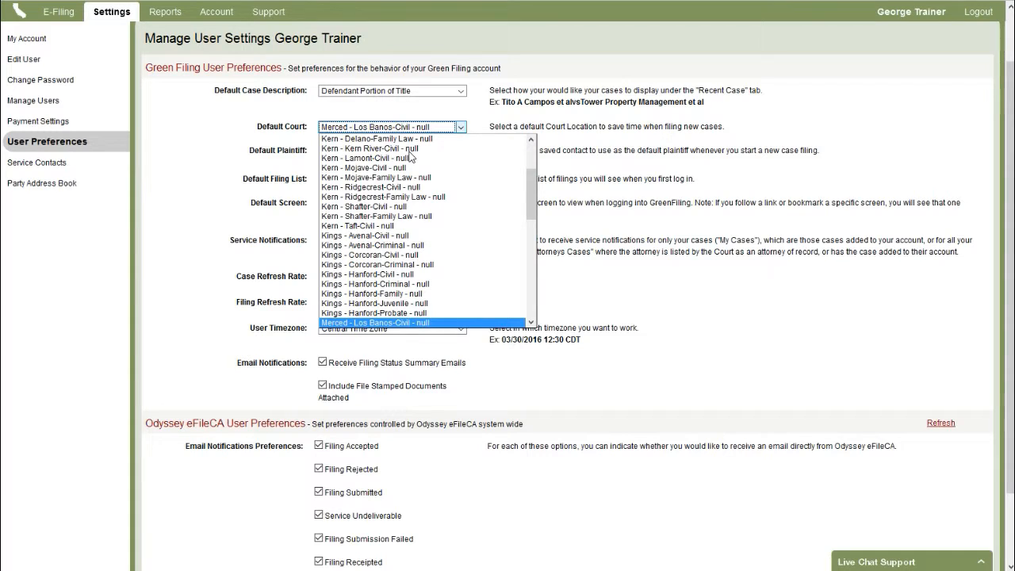
scroll(423, 228, "down", 3)
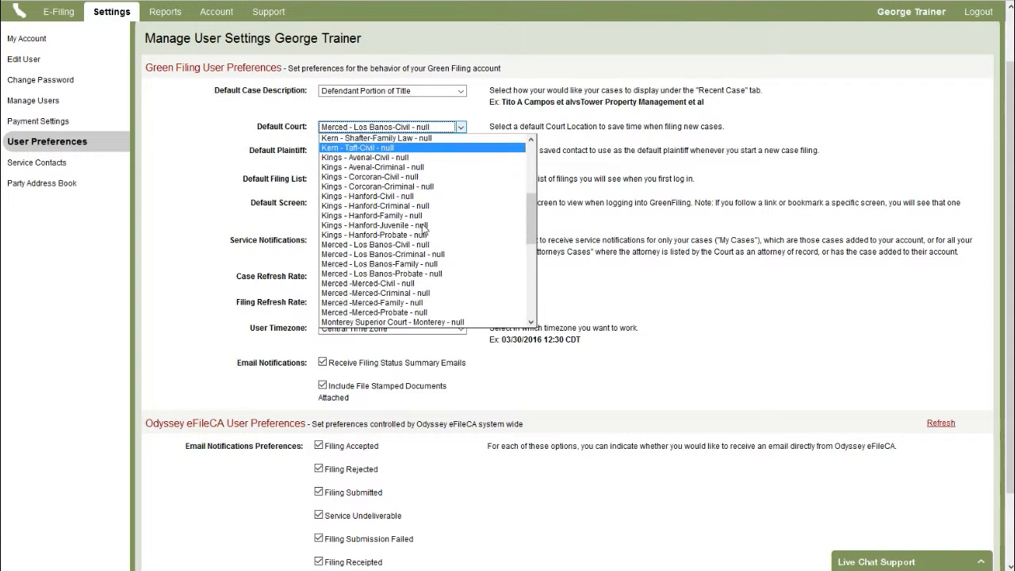
left_click(437, 228)
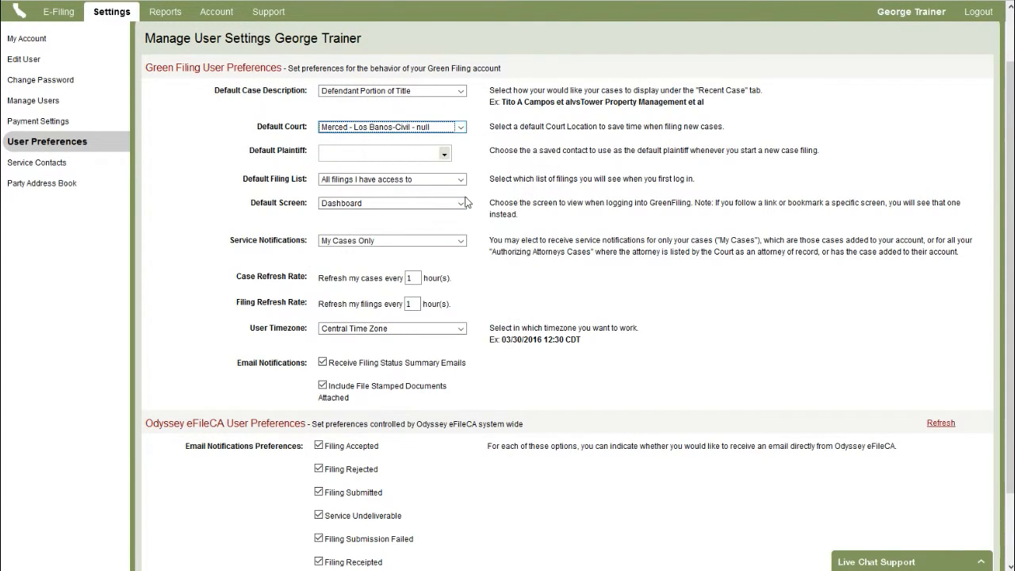
left_click(442, 151)
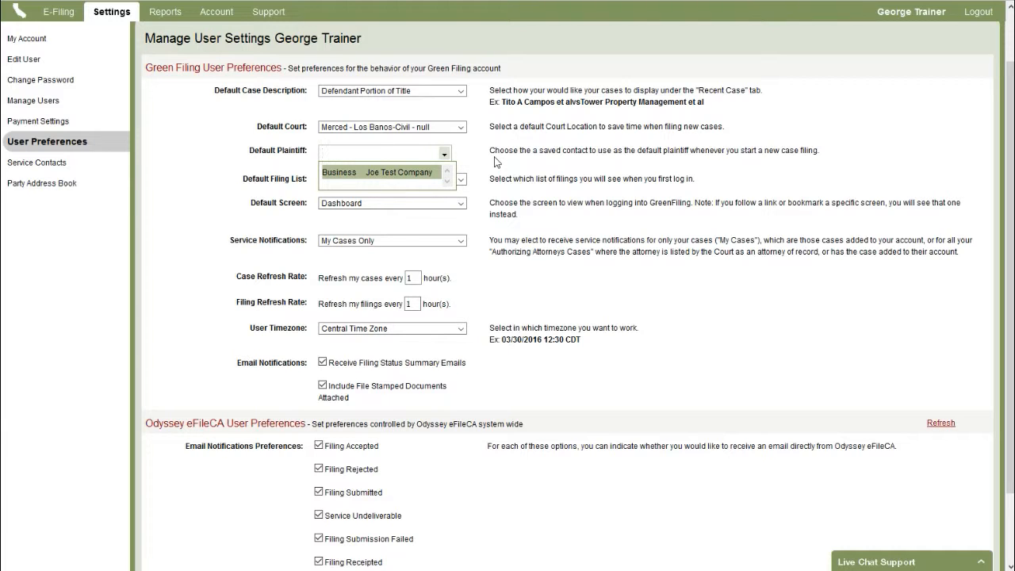
left_click(407, 173)
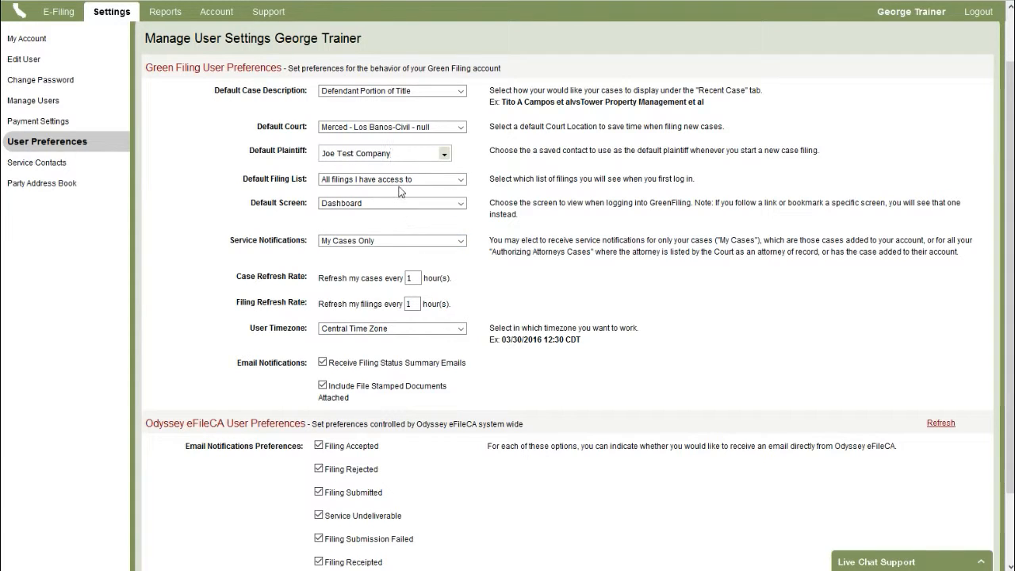
Keep Default Filing List as All filings I have access to and Default Screen as Dashboard.
left_click(404, 180)
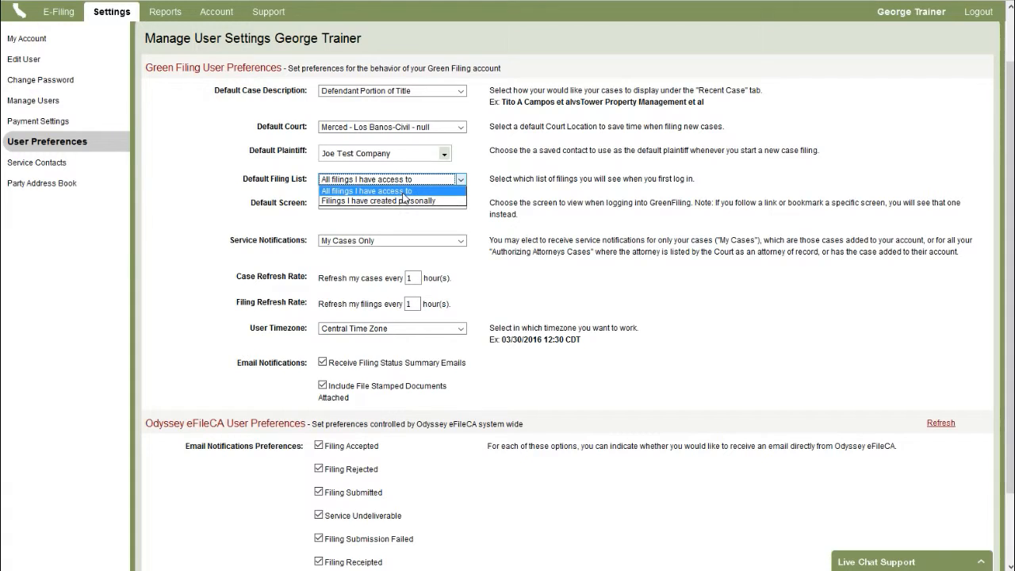
left_click(404, 191)
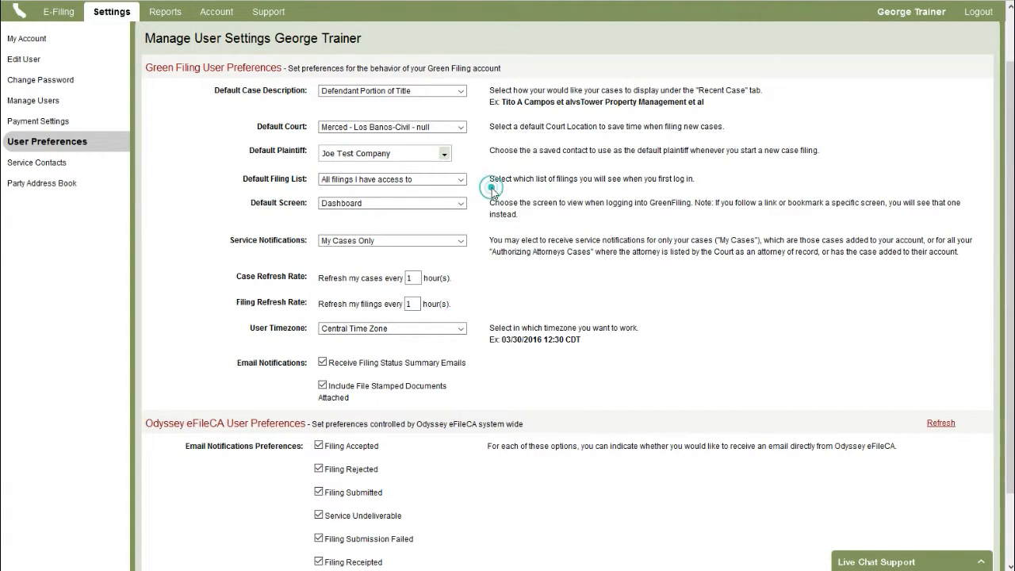
left_click(427, 208)
left_click(430, 203)
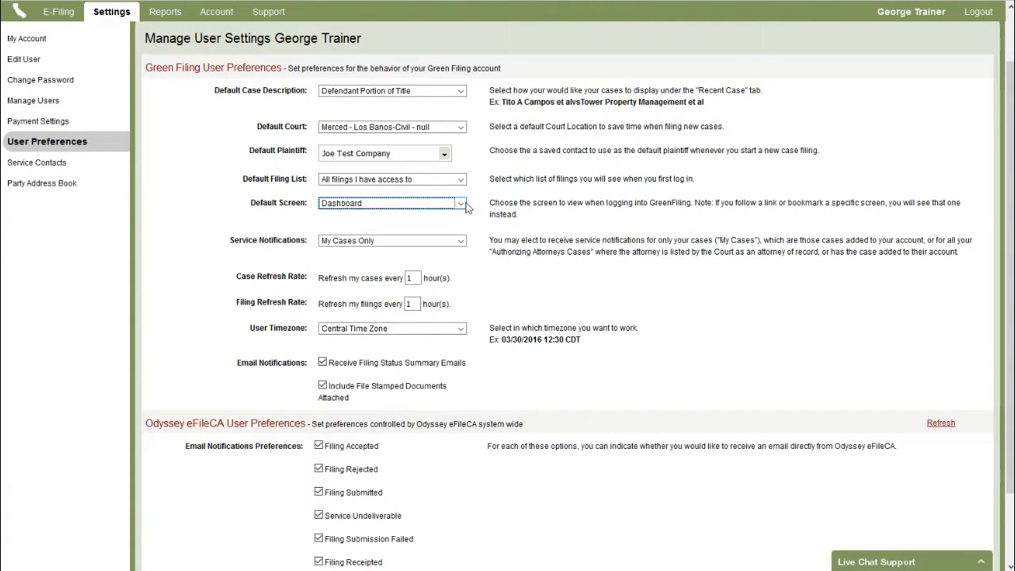
scroll(531, 286, "up", 2)
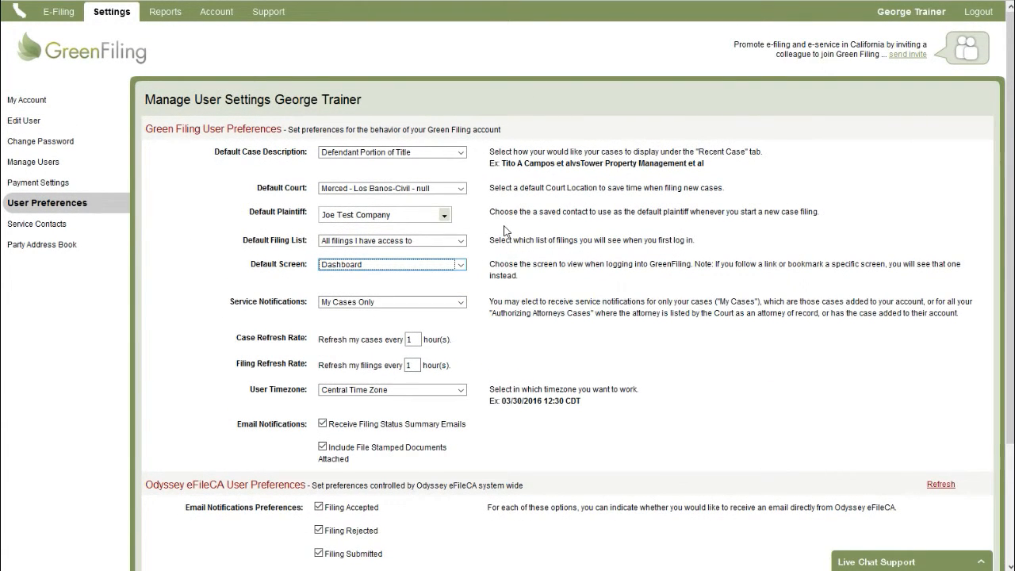
Uncheck Filing Accepted, Filing Rejected and Filing Submitted under Odyssey Email Notifications Preferences.
scroll(505, 230, "down", 3)
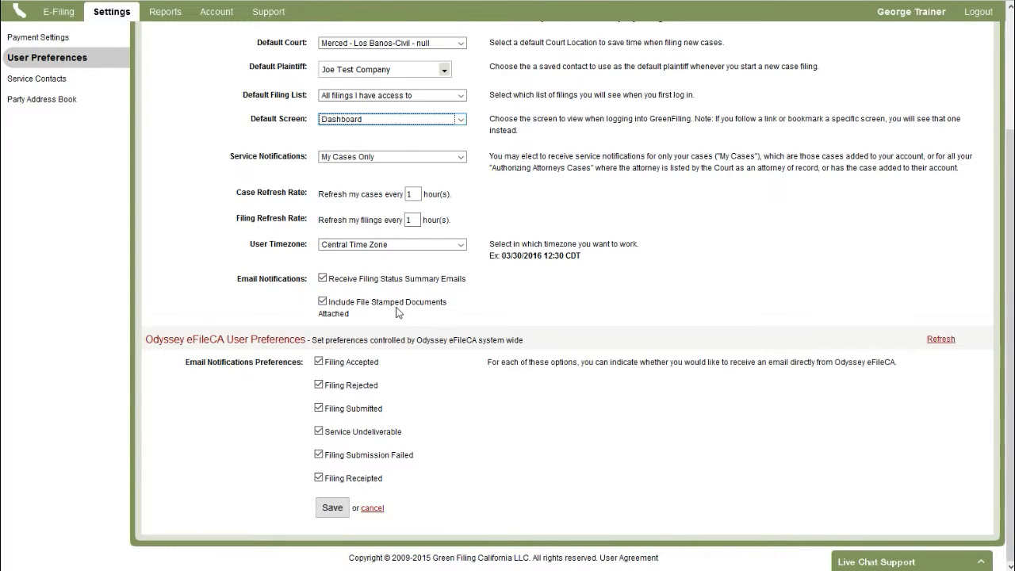
left_click(371, 362)
left_click(361, 385)
left_click(370, 411)
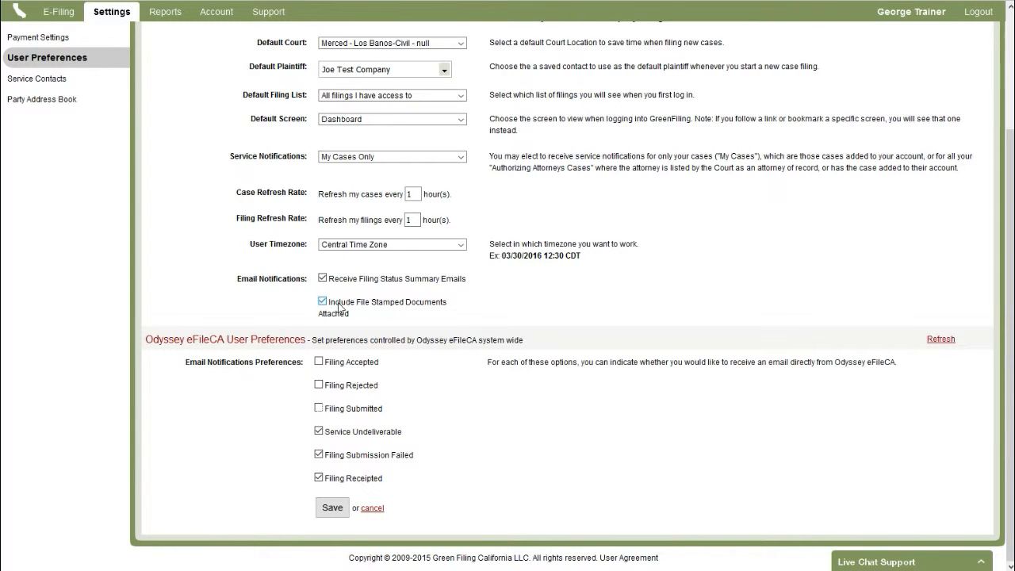
scroll(339, 307, "up", 3)
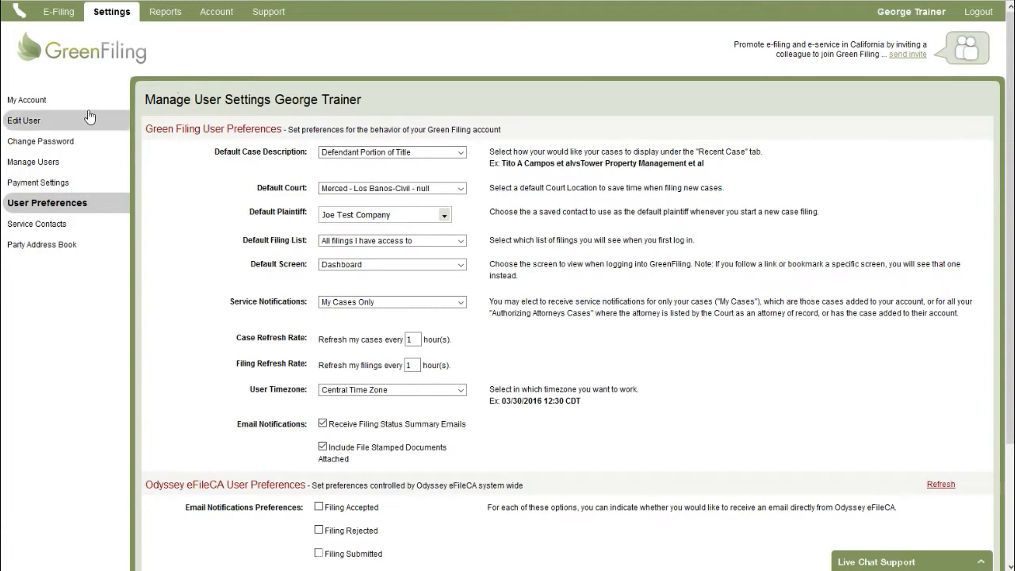
Review the Edit User profile's first name, last name and forward e-mail fields.
left_click(30, 123)
left_click(301, 161)
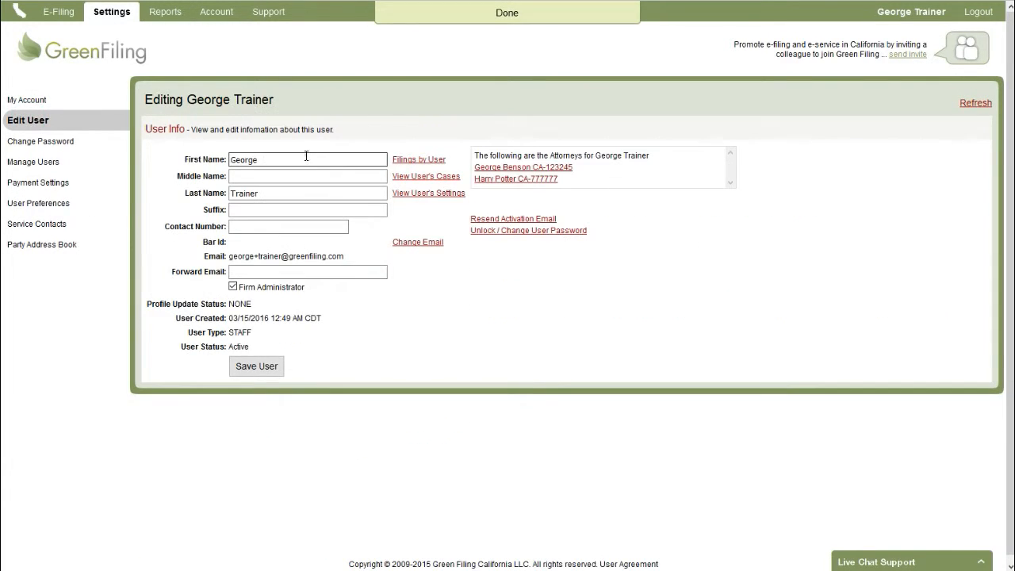
left_click(269, 199)
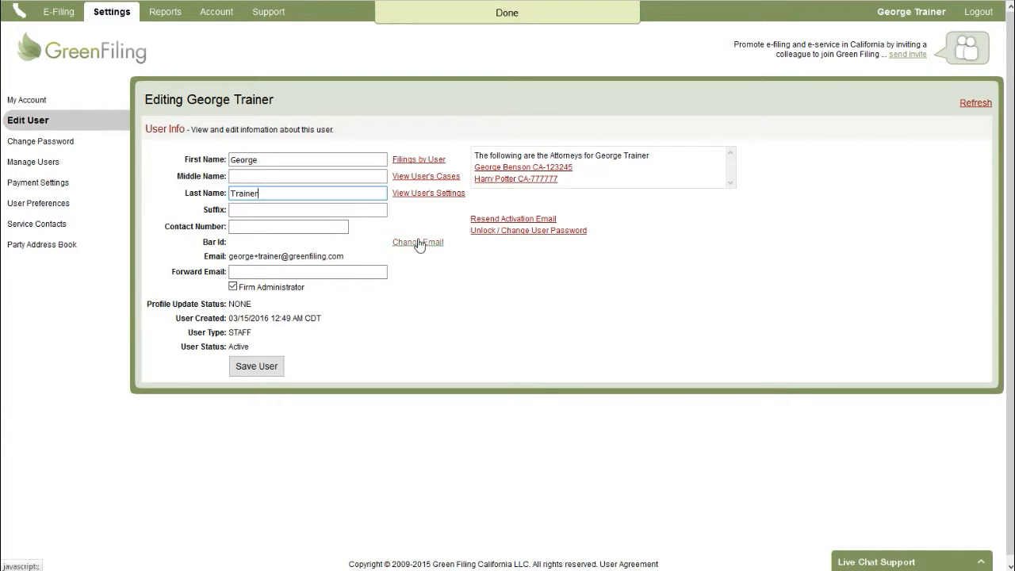
left_click(242, 272)
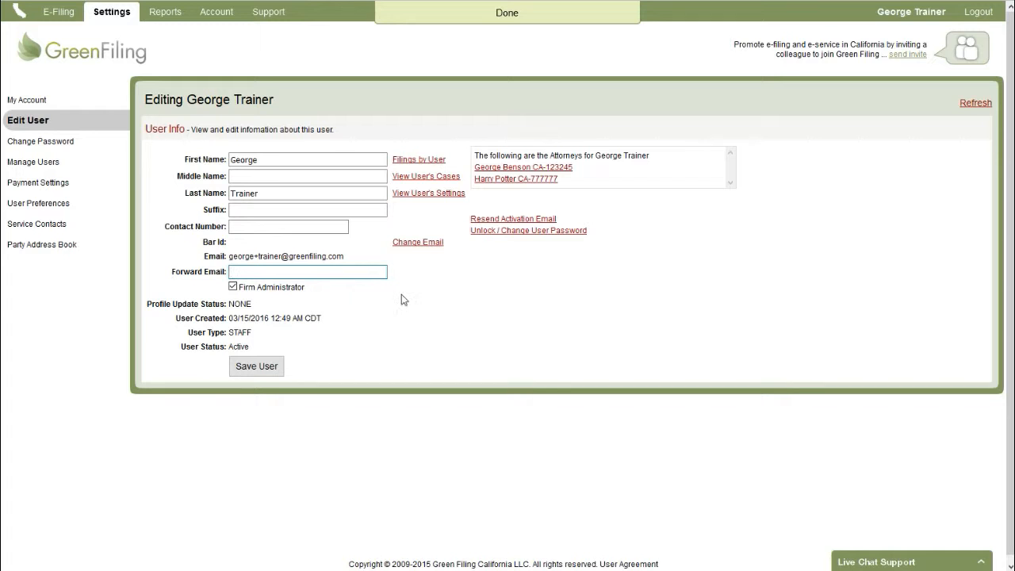
Look over the Change Password form fields, then view the Manage Users list of attorneys and staff.
left_click(81, 144)
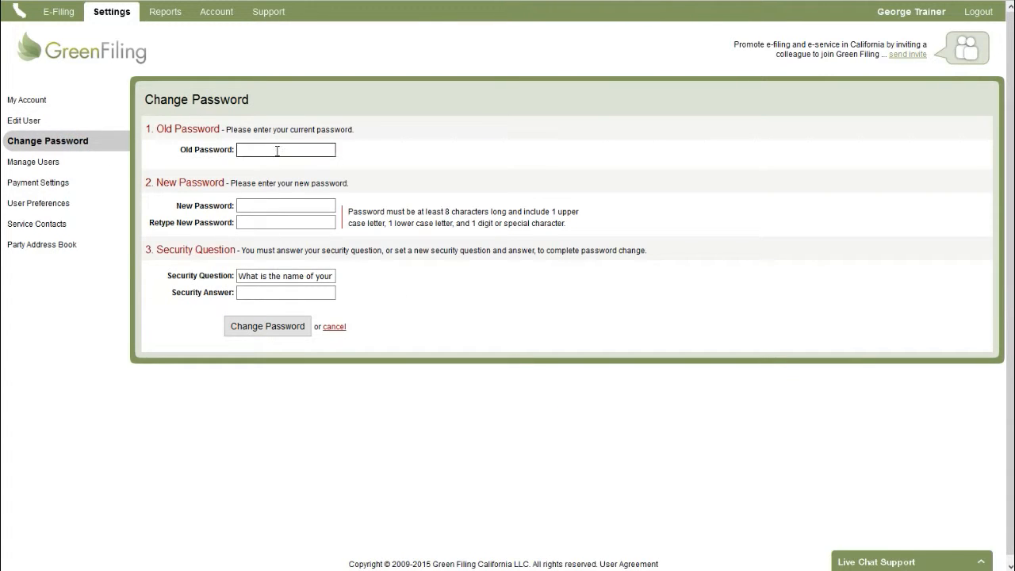
left_click(264, 203)
left_click(267, 221)
left_click(282, 275)
left_click(275, 291)
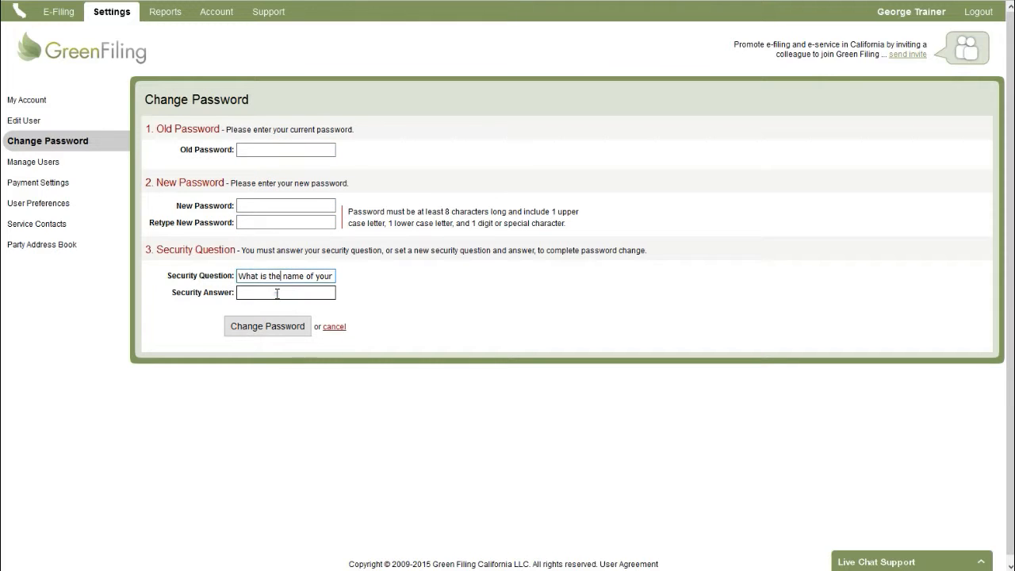
left_click(62, 165)
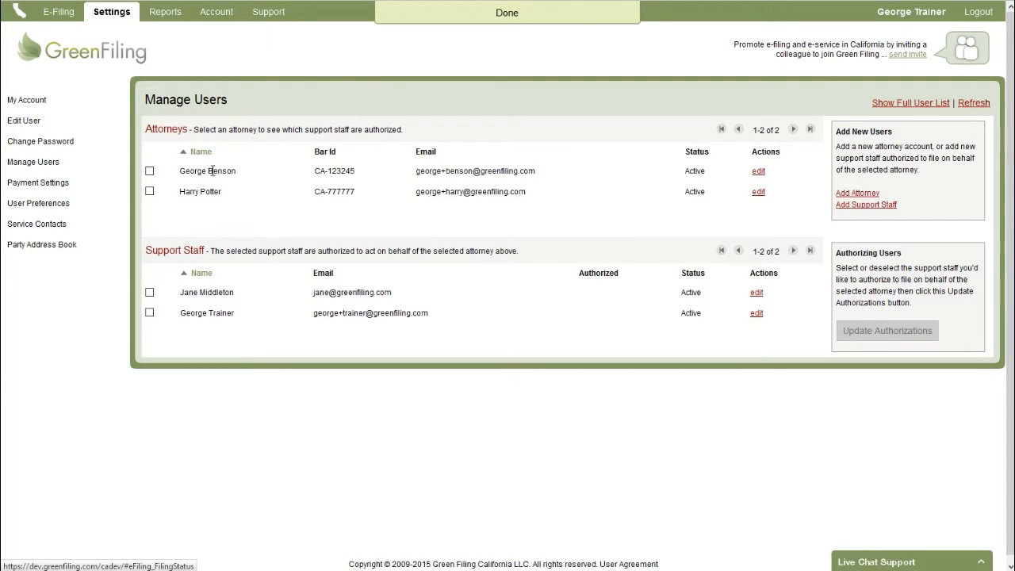
View Payment Settings, Service Contacts and Party Address Book, then return to the E-Filing Dashboard's 13 filings.
left_click(79, 183)
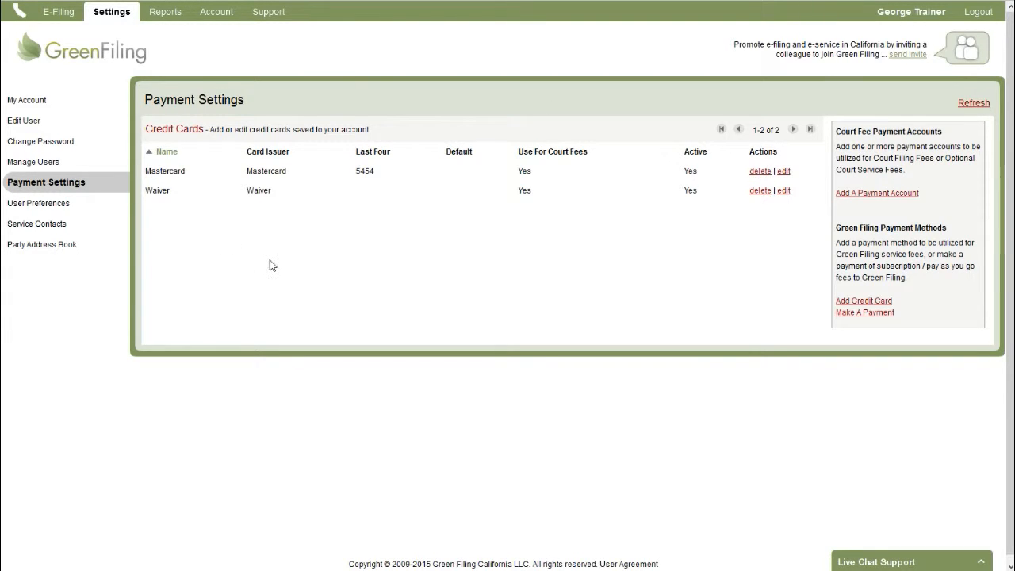
left_click(83, 226)
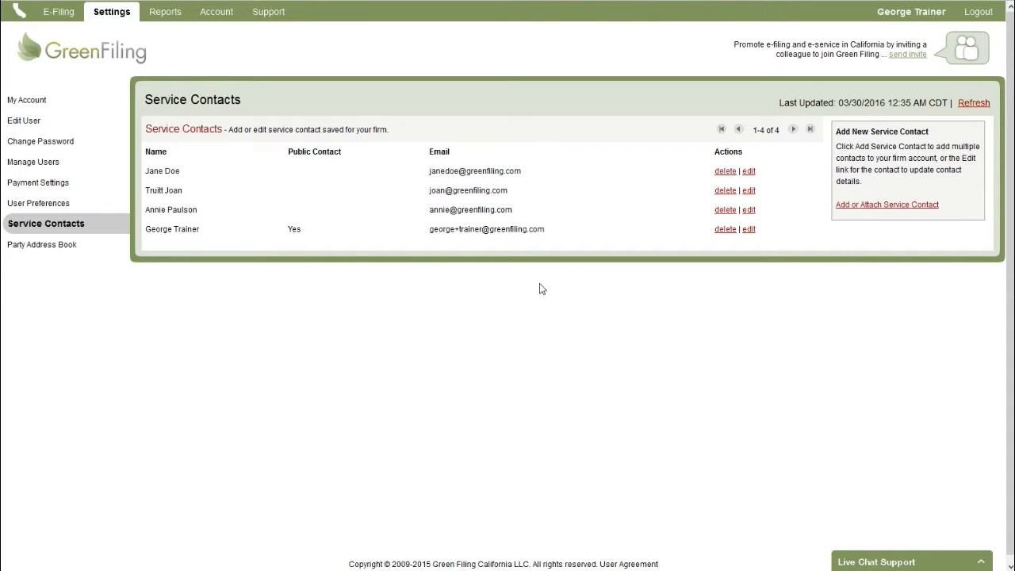
left_click(73, 246)
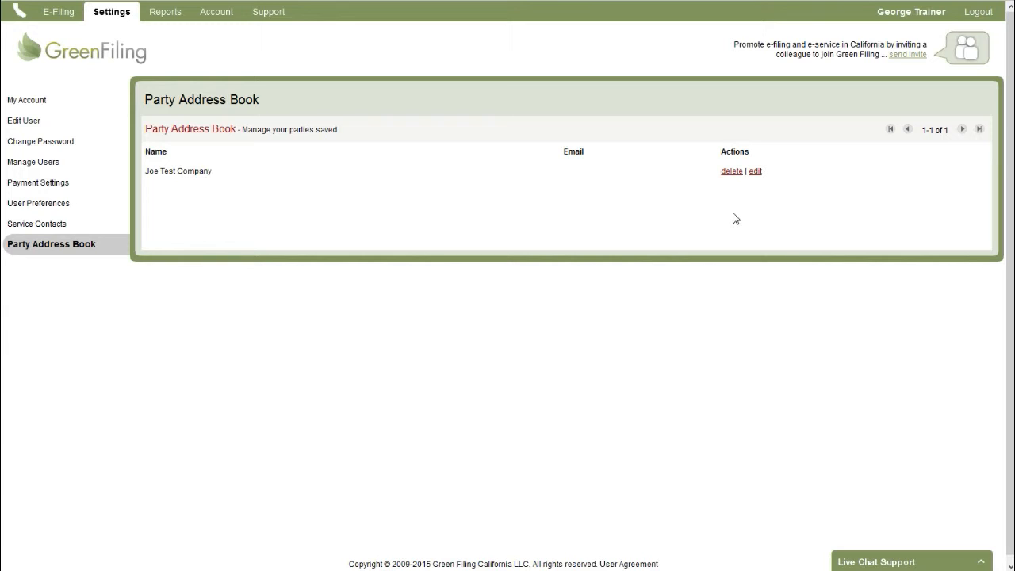
left_click(63, 17)
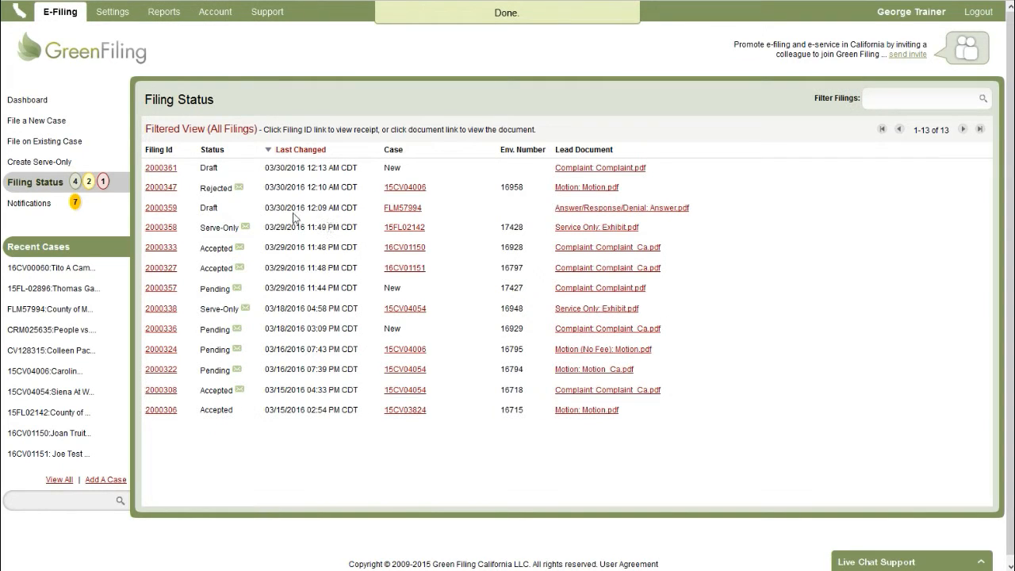
left_click(111, 107)
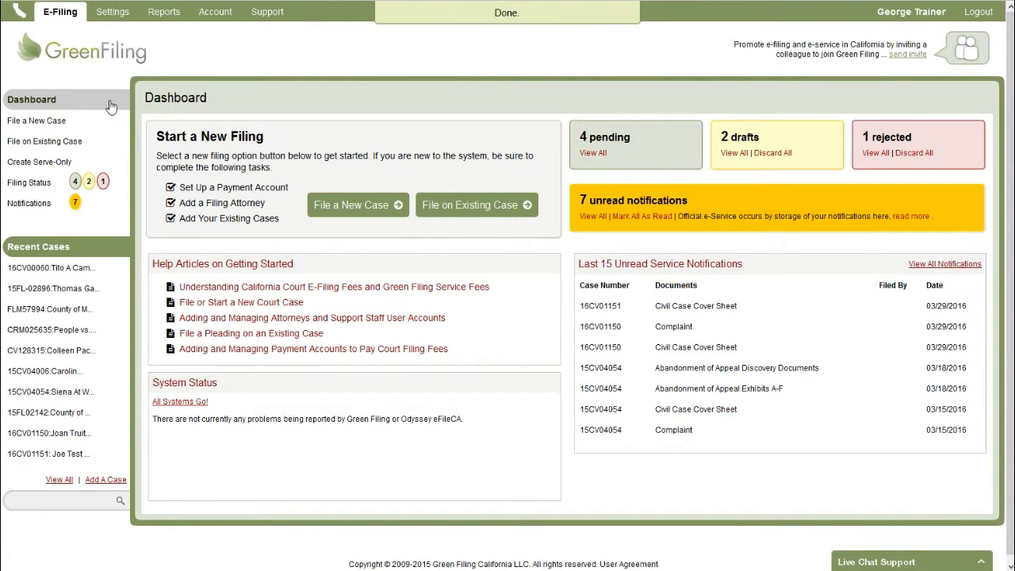